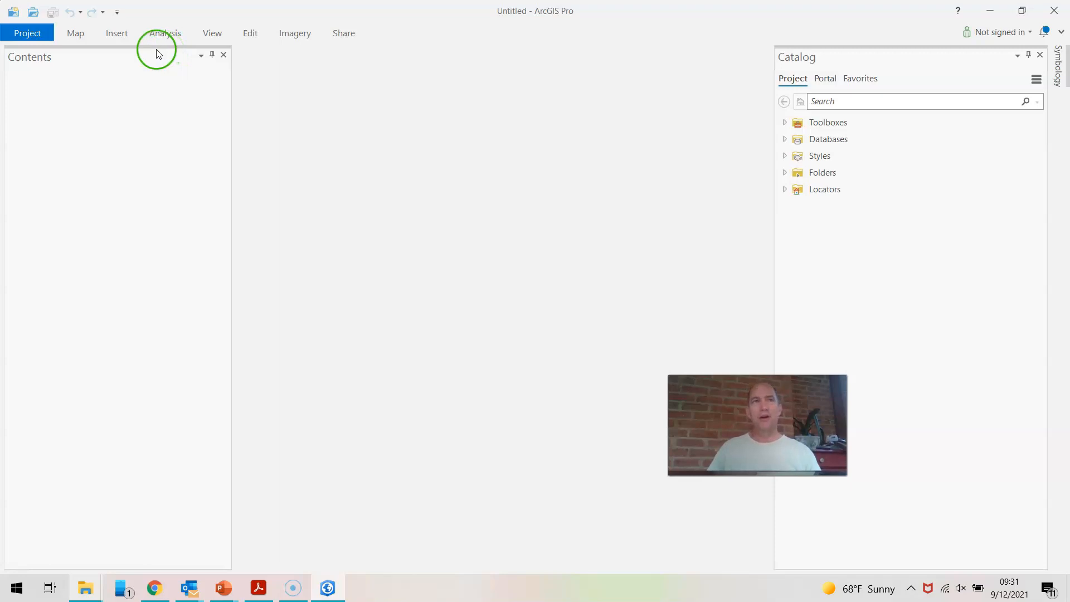
Insert a new map into the empty project.
left_click(124, 33)
left_click(14, 74)
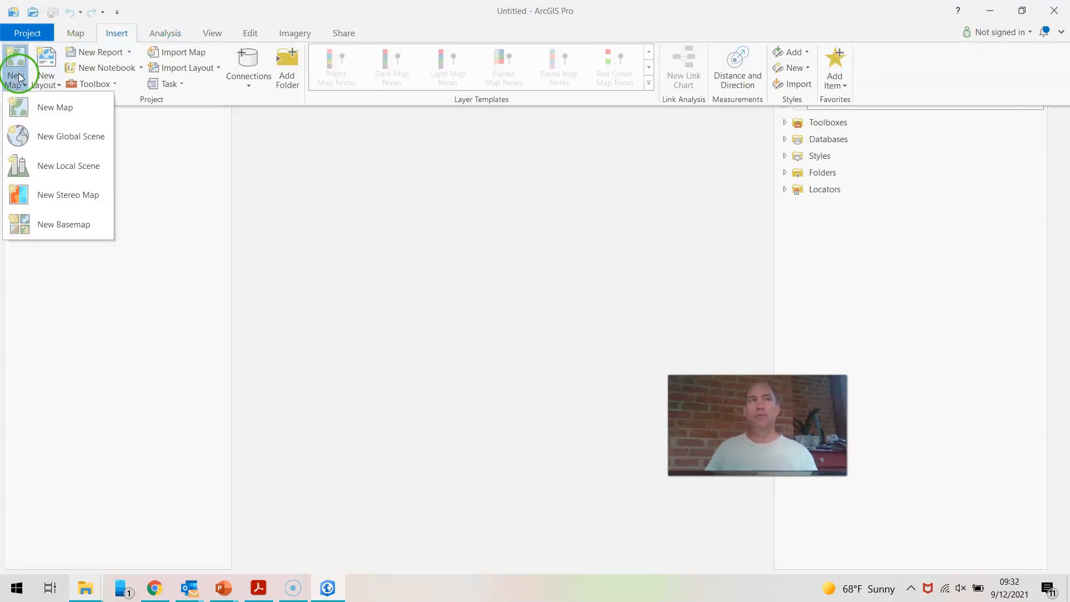
left_click(41, 109)
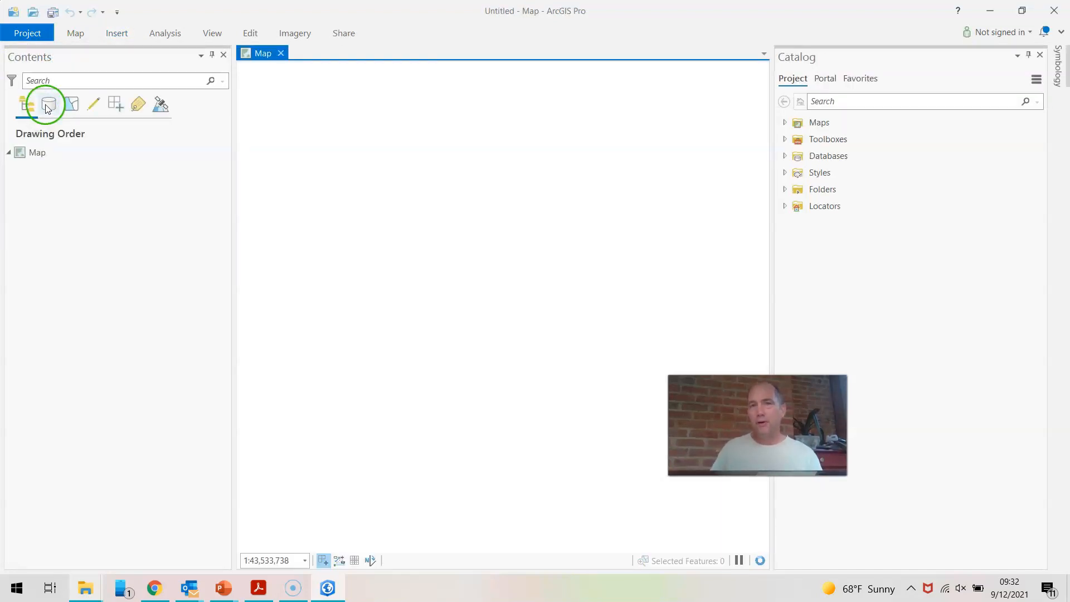
Examine the new map's coordinate system in its properties, leaving the settings as they are.
left_click(48, 156)
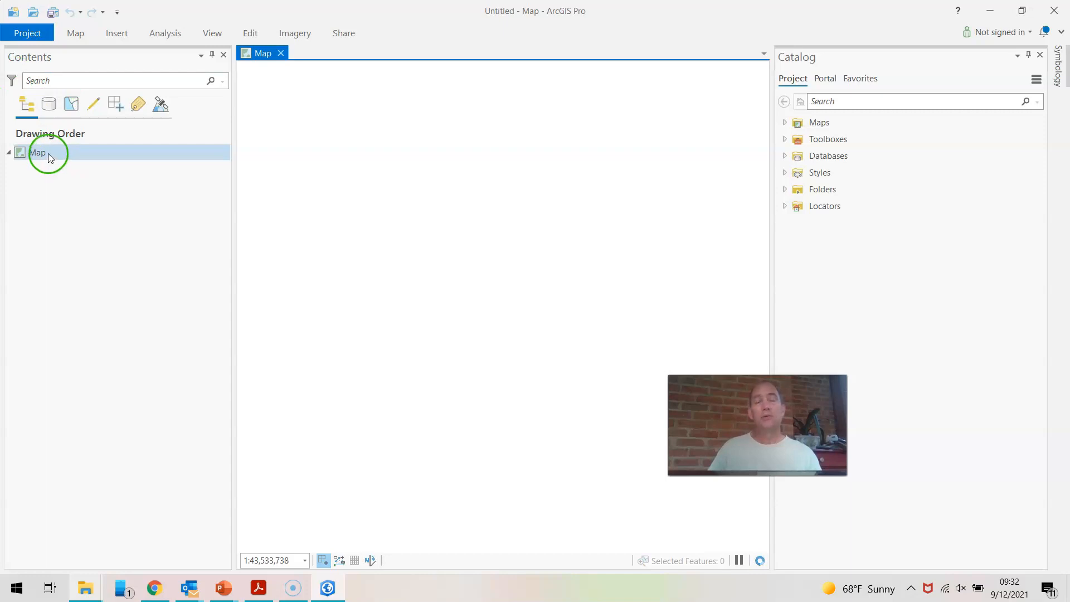
right_click(46, 150)
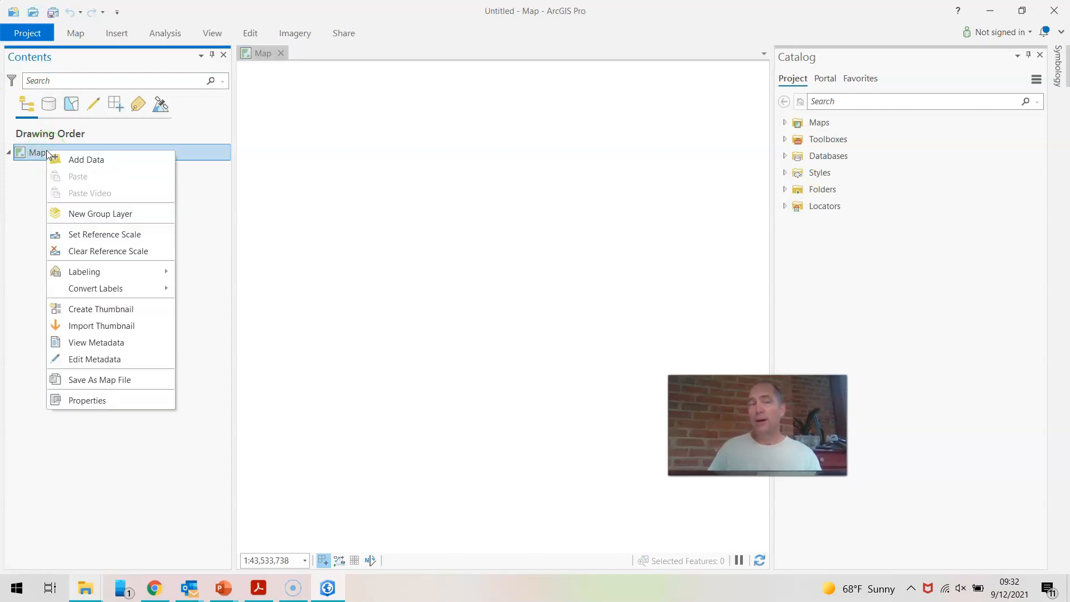
left_click(98, 410)
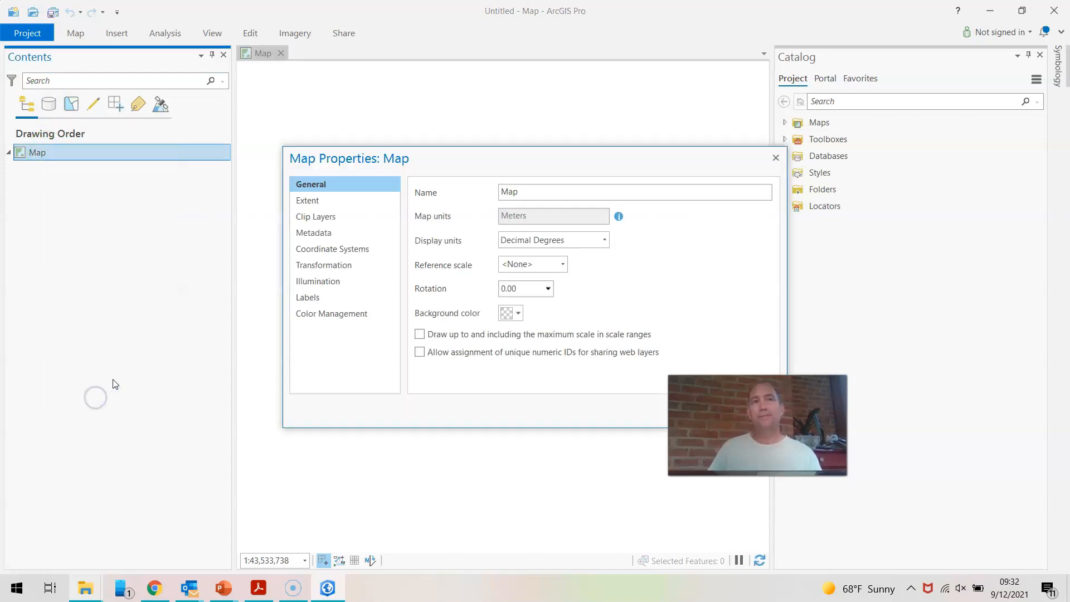
left_click(329, 248)
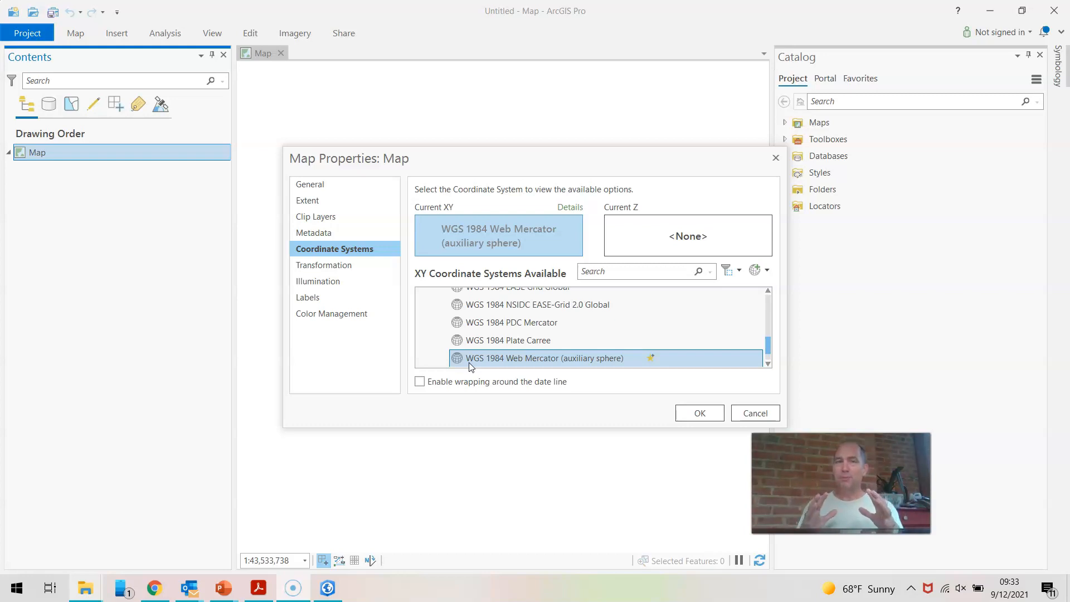
left_click(755, 413)
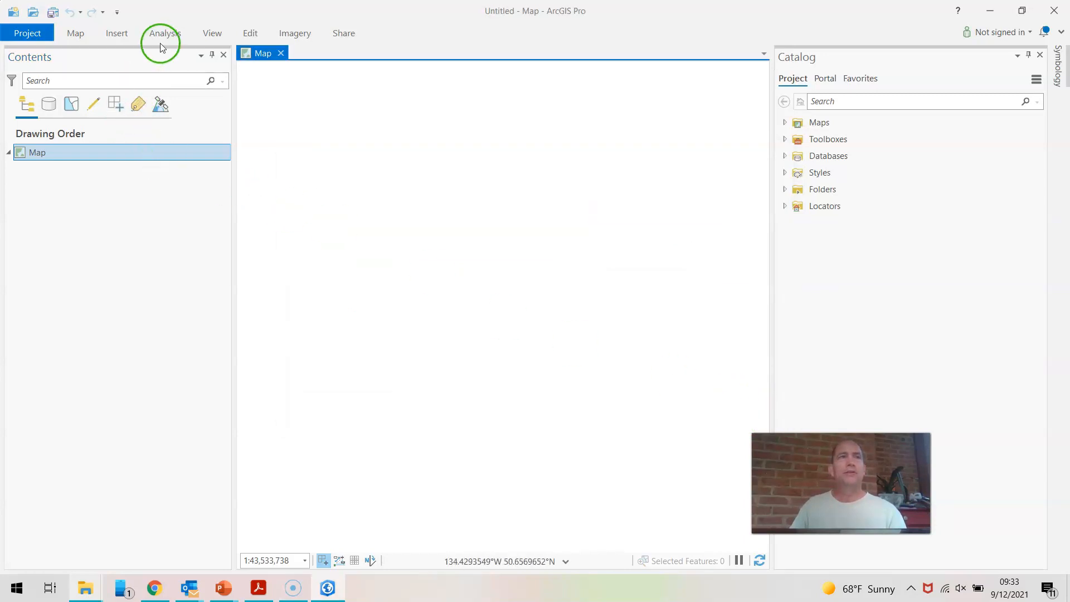
Add the Terrain with Labels basemap to the first map.
left_click(126, 37)
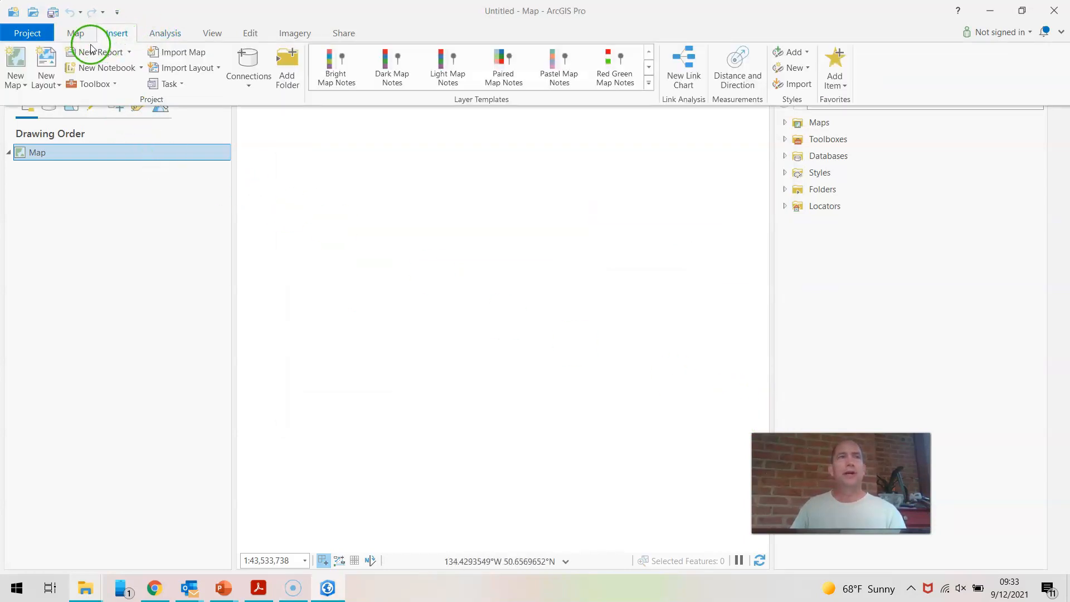
left_click(76, 34)
left_click(249, 91)
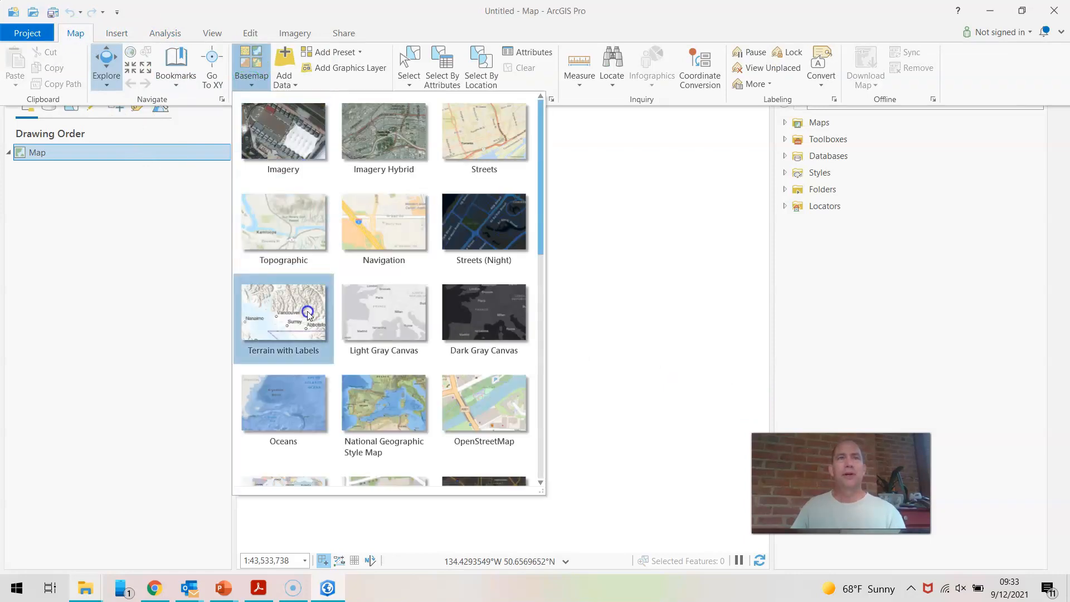
left_click(307, 313)
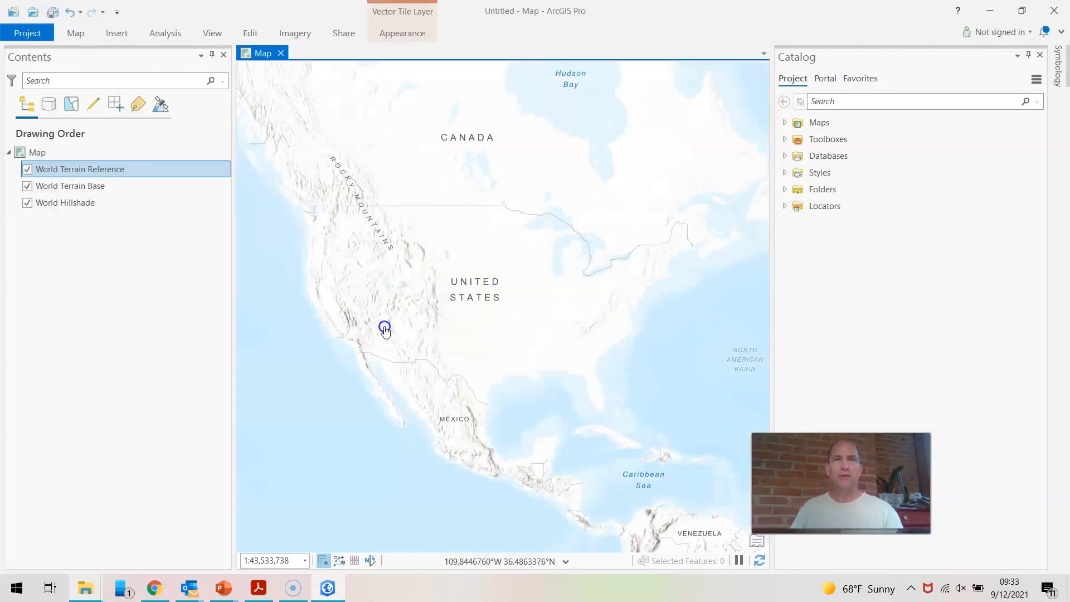
scroll(385, 329, "down", 4)
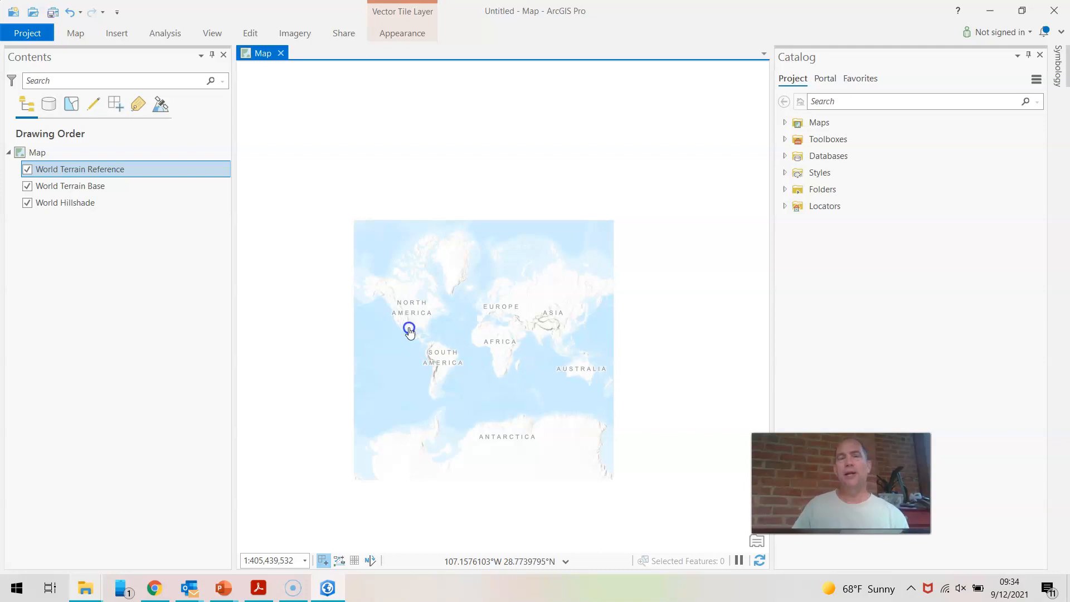
scroll(466, 353, "up", 3)
left_click(407, 354)
left_click(453, 311)
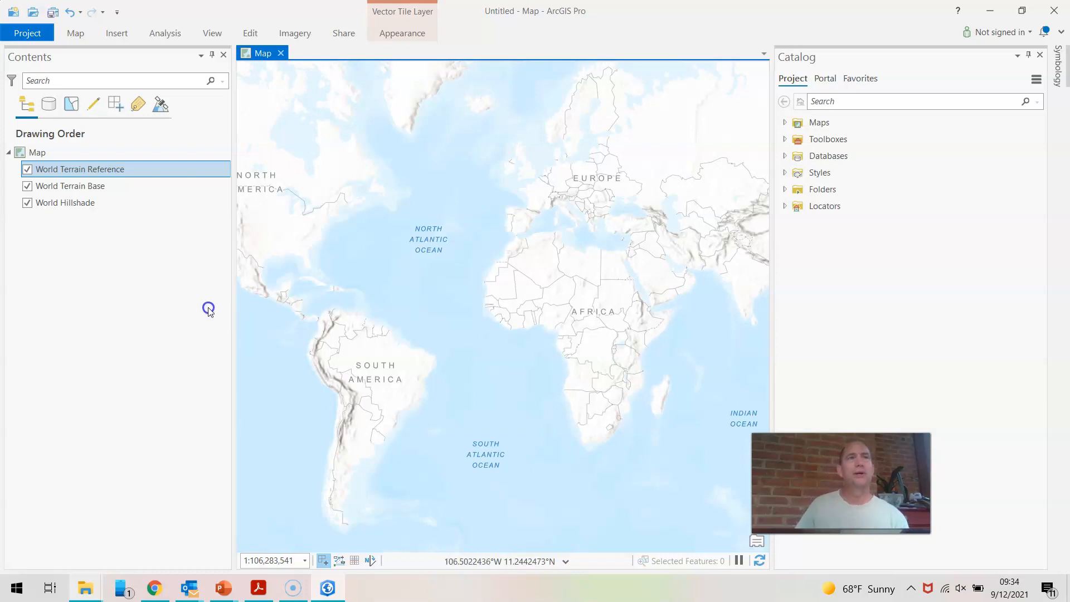
Insert a second new map into the project.
left_click(117, 33)
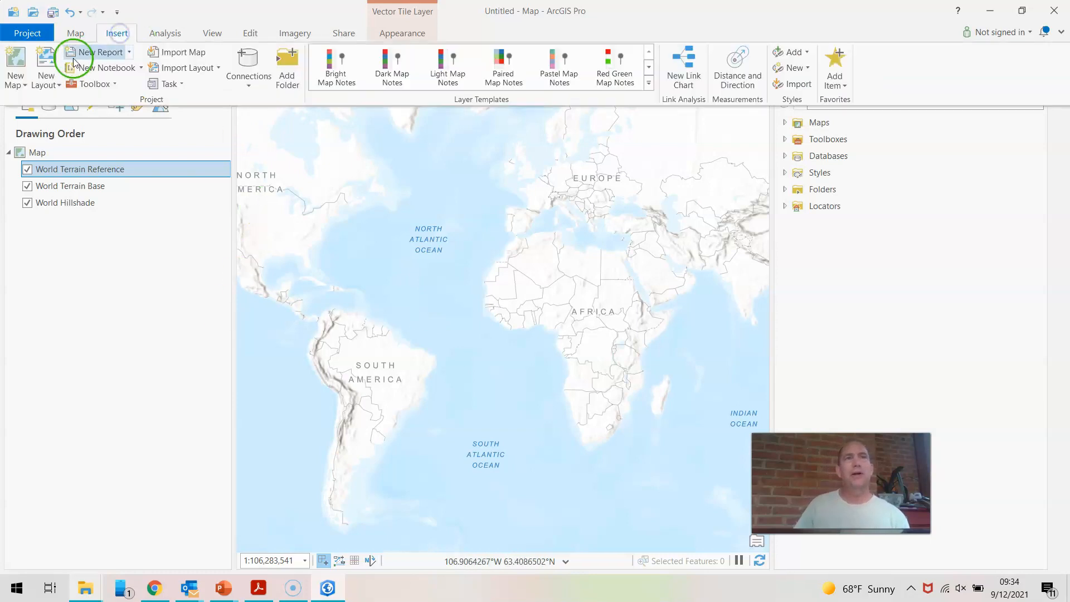
left_click(16, 79)
left_click(41, 108)
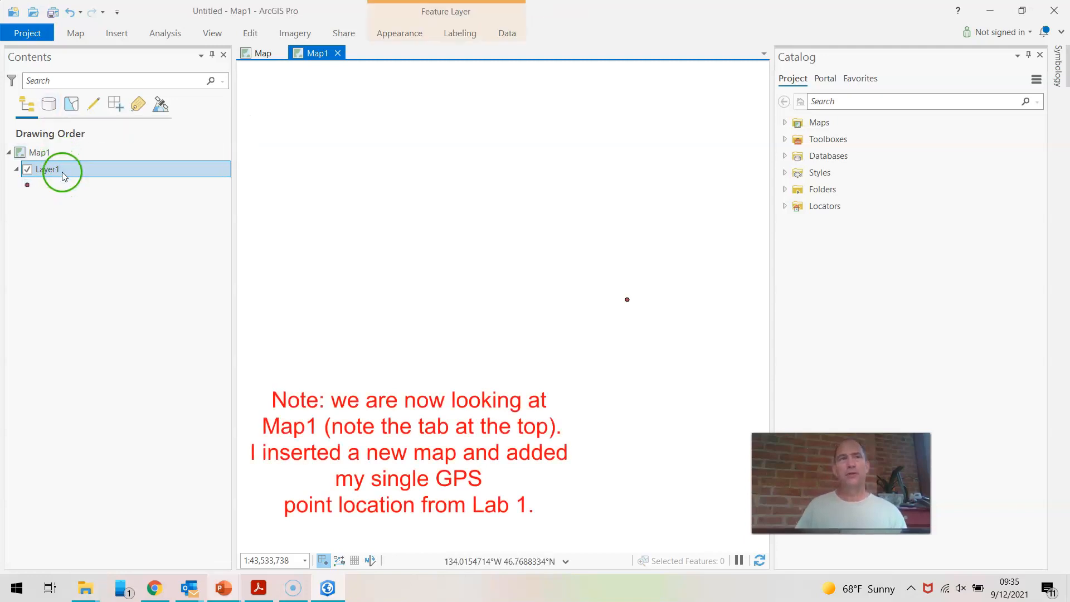
Examine the latitude and longitude fields in the attribute table of Layer1.
left_click(78, 169)
right_click(79, 169)
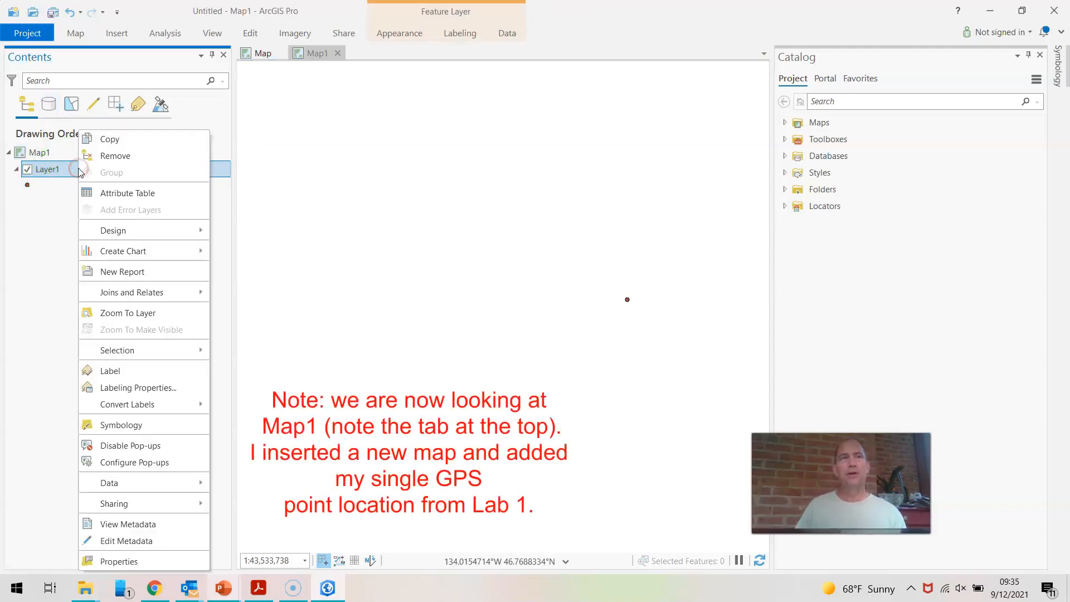
left_click(119, 192)
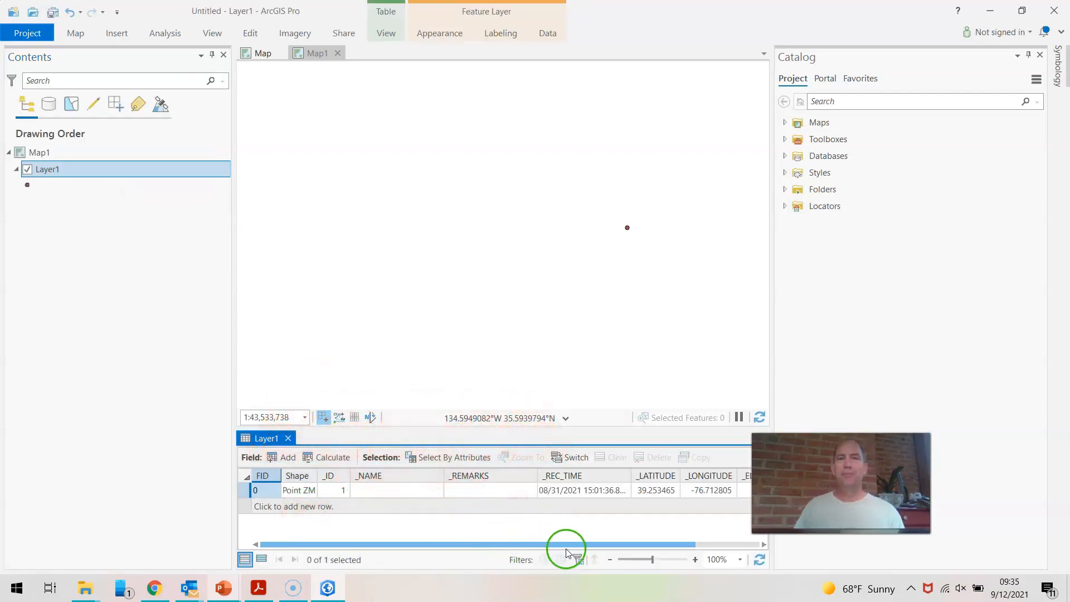
left_click_drag(563, 549, 627, 544)
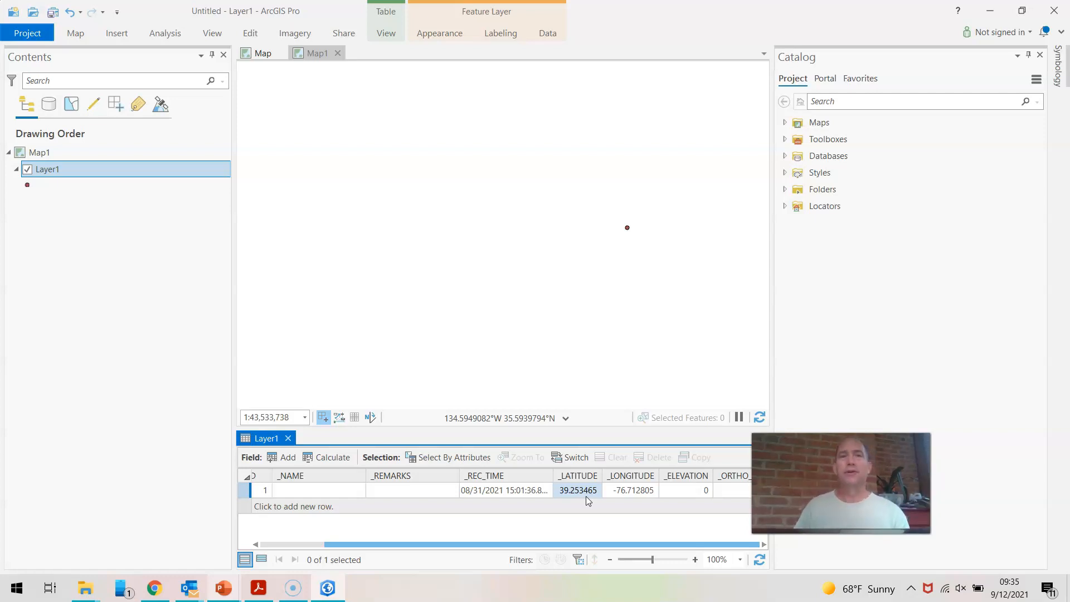
Set Map1's XY coordinate system to WGS 1984 in its map properties.
left_click(74, 168)
right_click(72, 154)
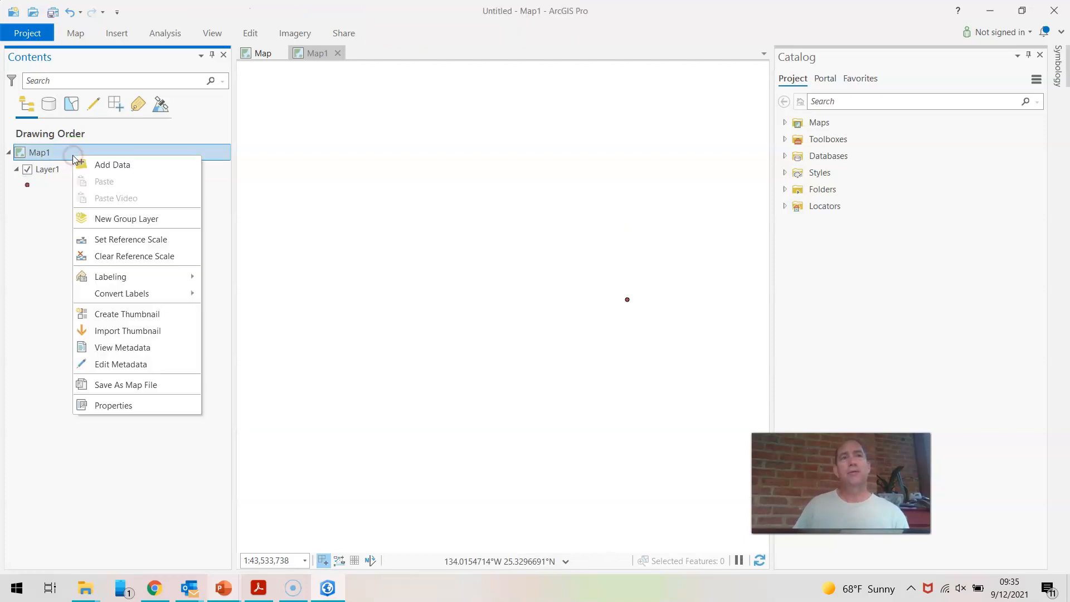
left_click(132, 407)
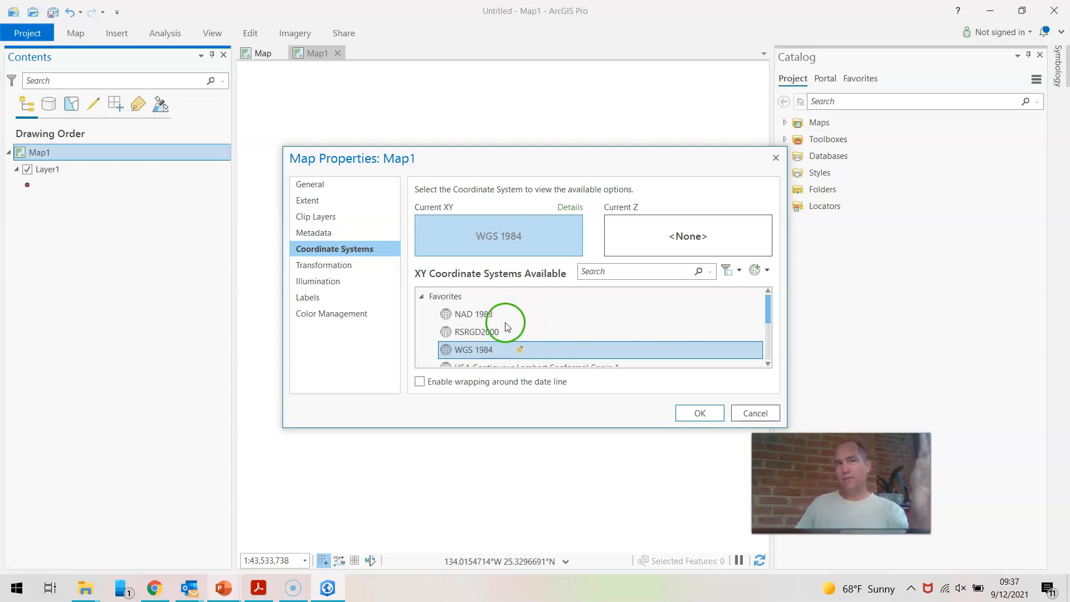
left_click(494, 316)
left_click(489, 349)
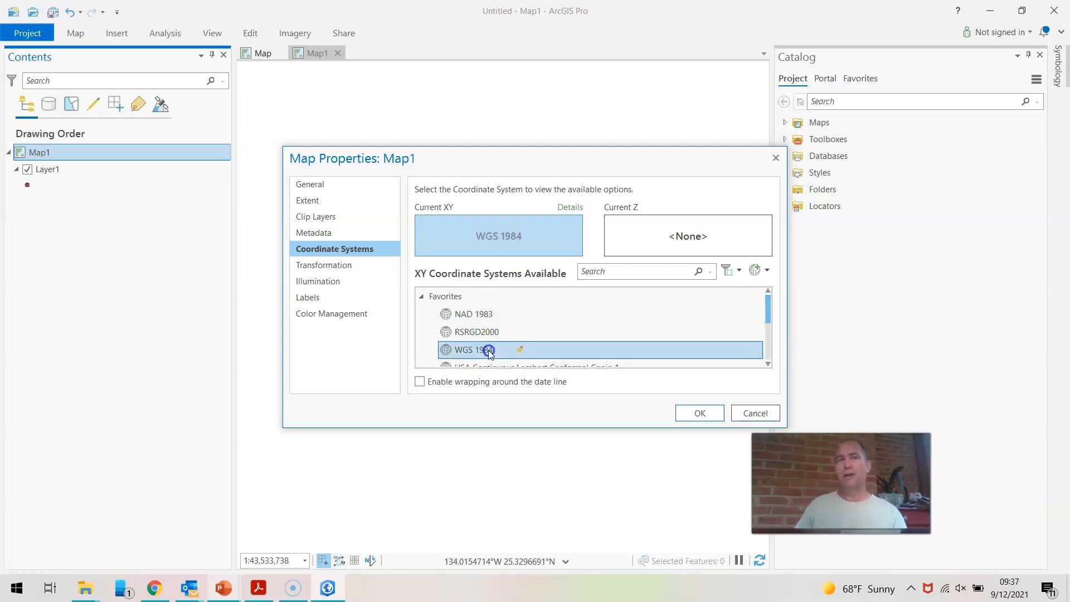
left_click(694, 412)
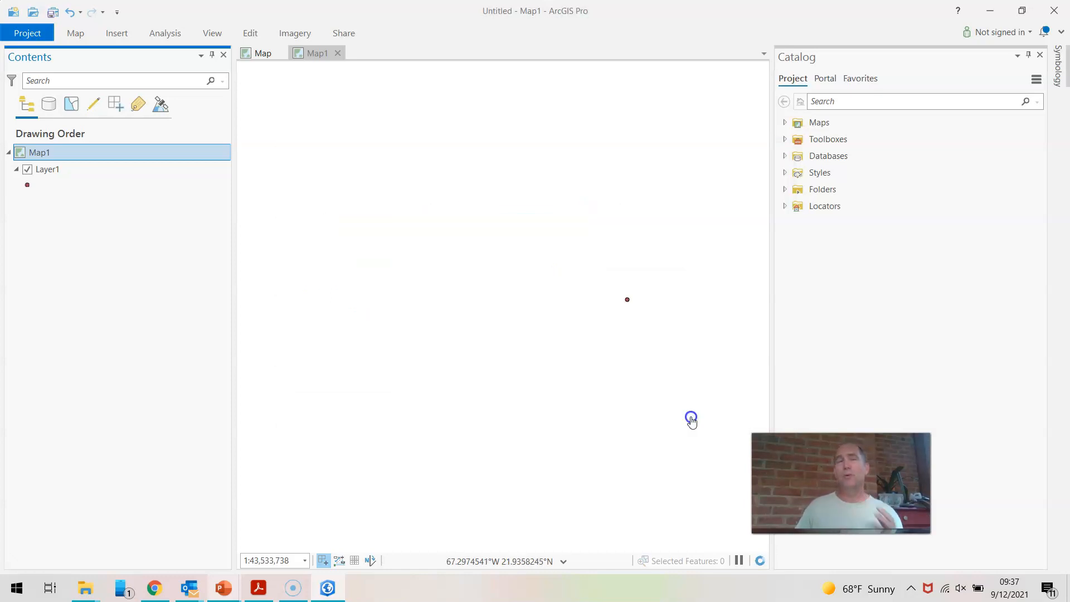
Add the Terrain with Labels basemap to Map1.
left_click(77, 35)
left_click(251, 71)
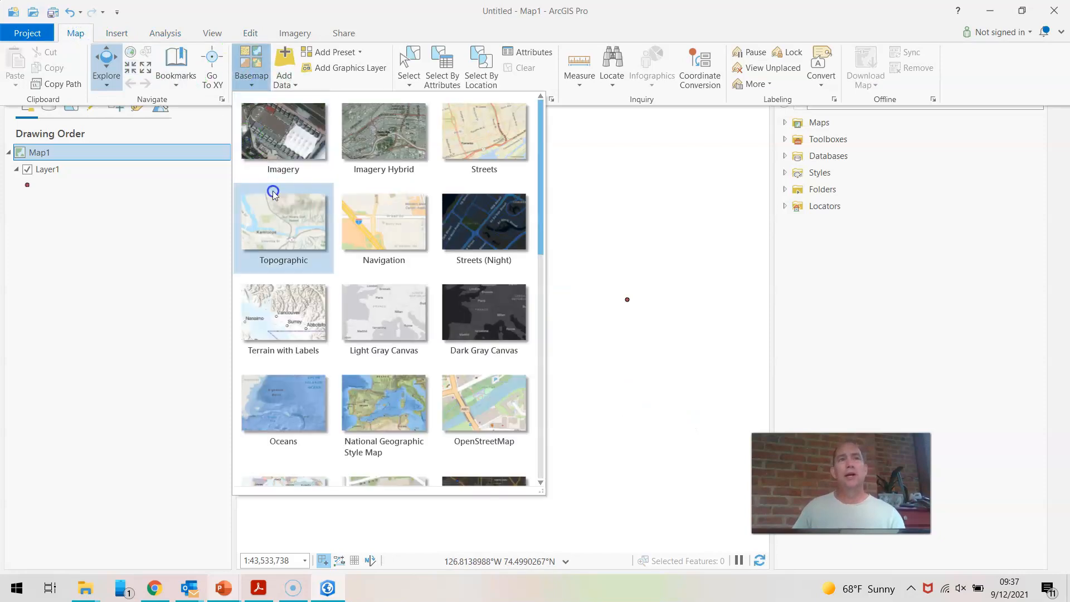
left_click(286, 309)
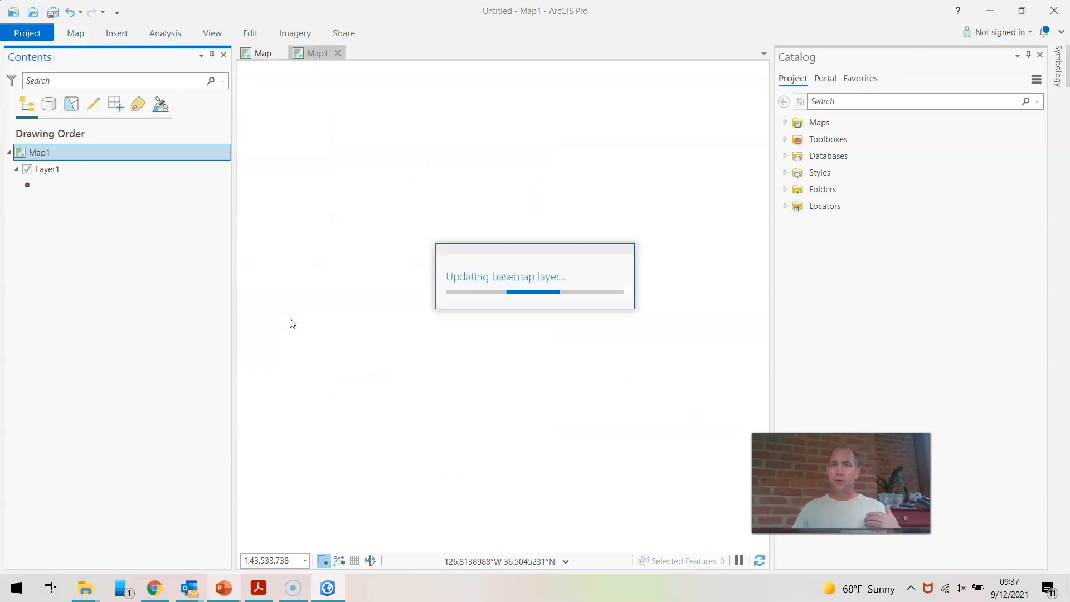
Compare the shape of the whole-world basemap in Map1 with the one in the first map.
left_click_drag(305, 303, 465, 357)
scroll(465, 357, "down", 5)
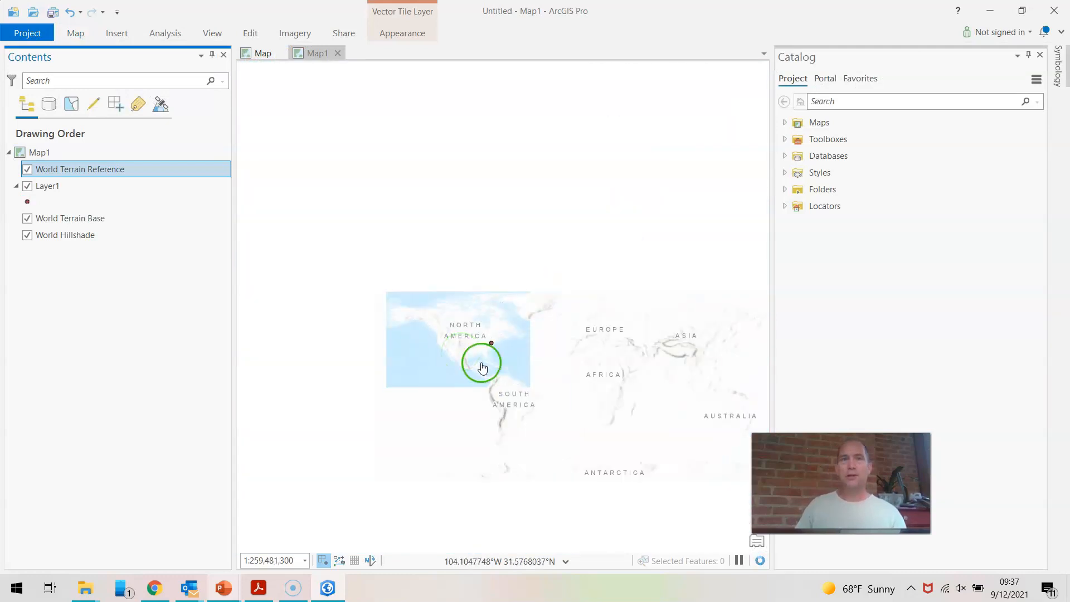
left_click_drag(535, 379, 478, 355)
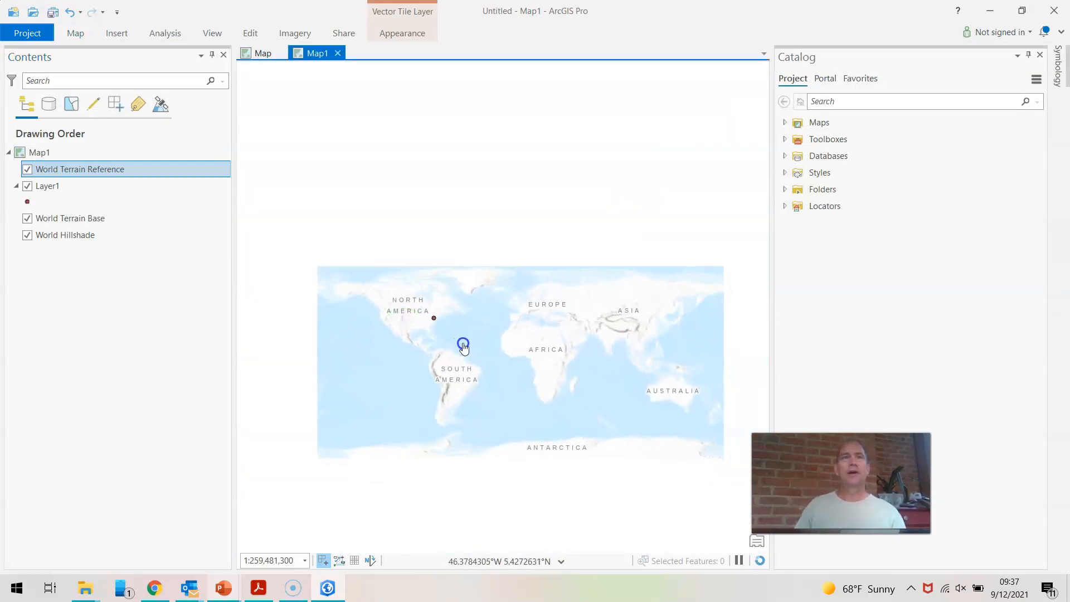
left_click(268, 53)
left_click(265, 148)
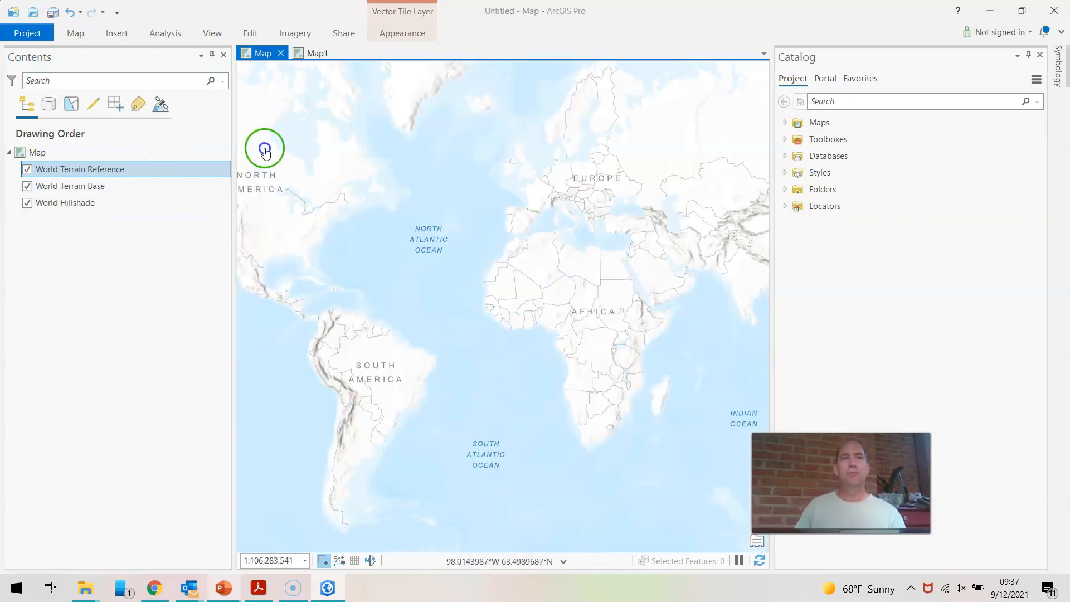
scroll(340, 244, "down", 2)
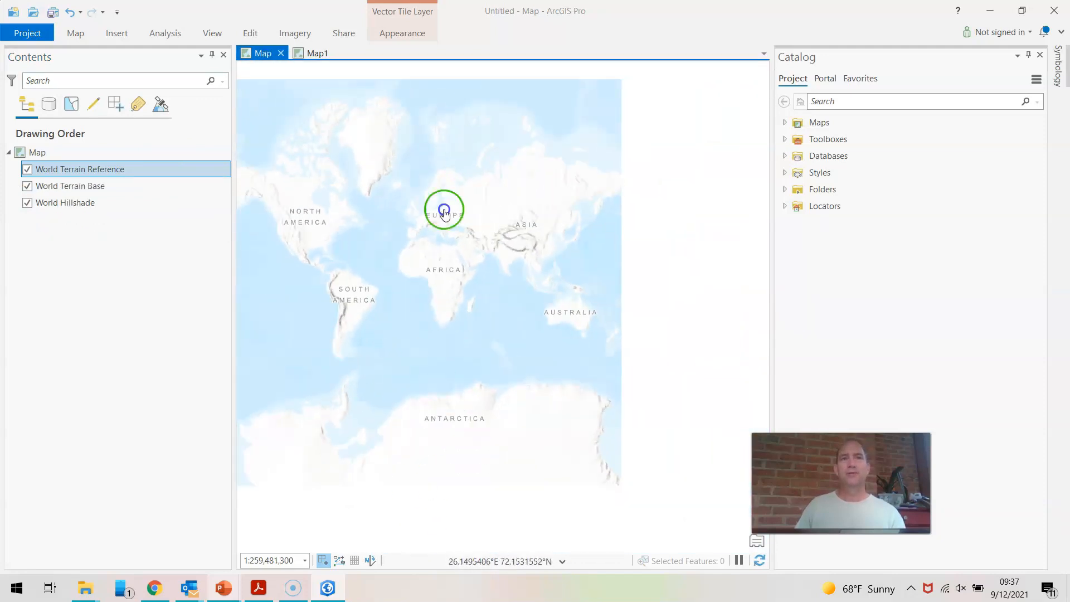
left_click(306, 51)
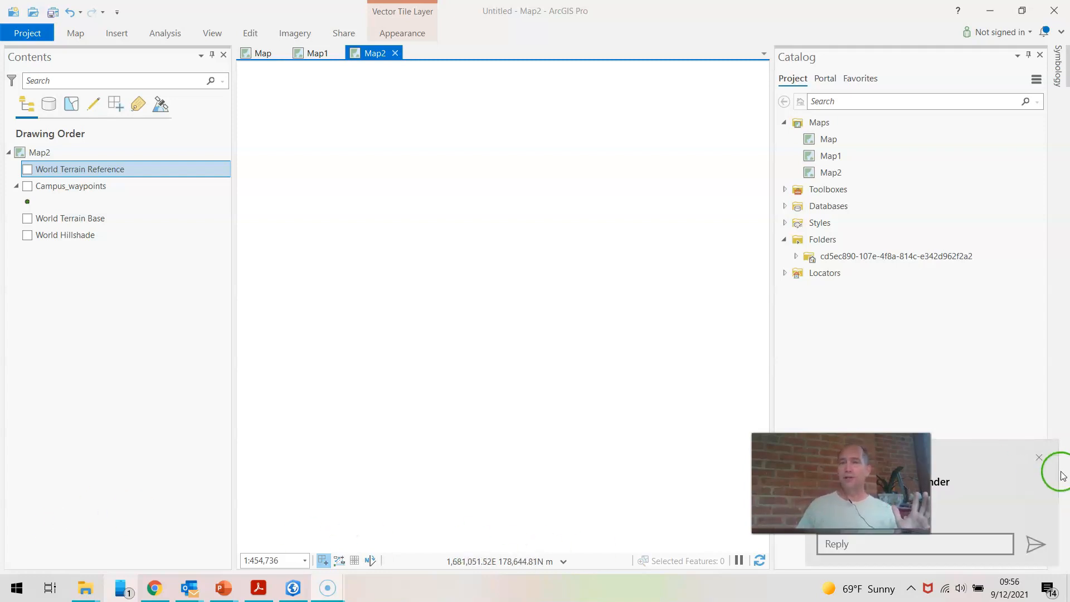
Dismiss the notification and turn on the Campus_waypoints layer in Map2.
left_click(1039, 458)
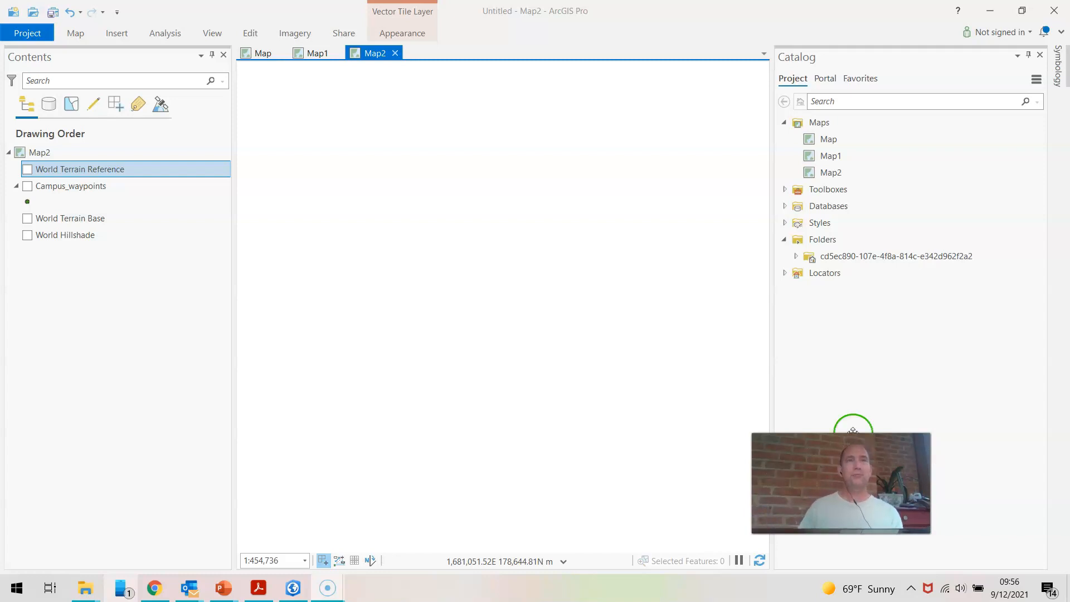
left_click(27, 186)
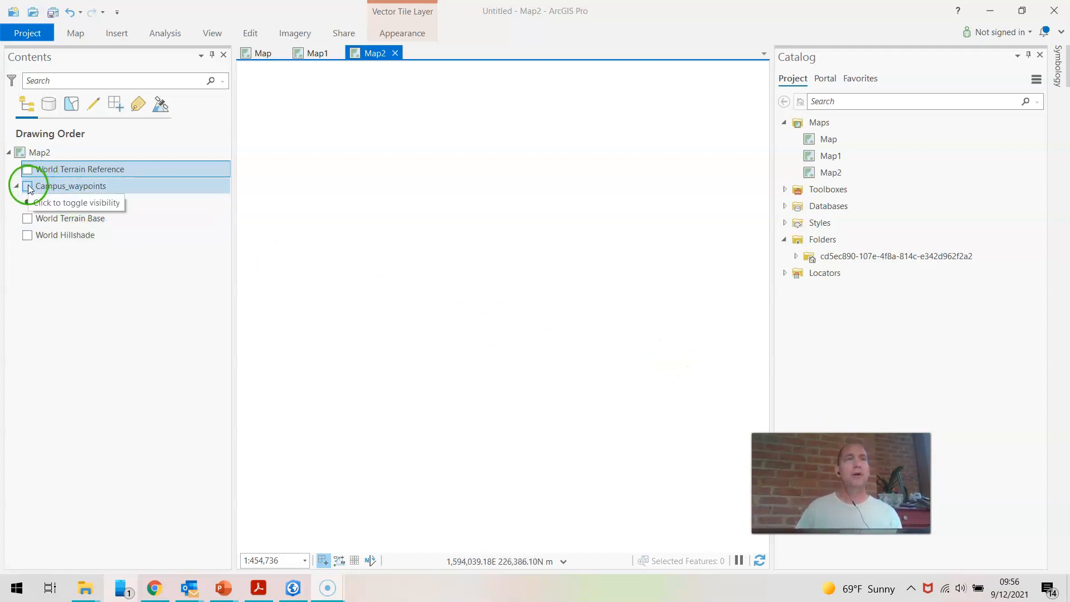
left_click(260, 371)
scroll(549, 401, "up", 5)
scroll(474, 322, "up", 5)
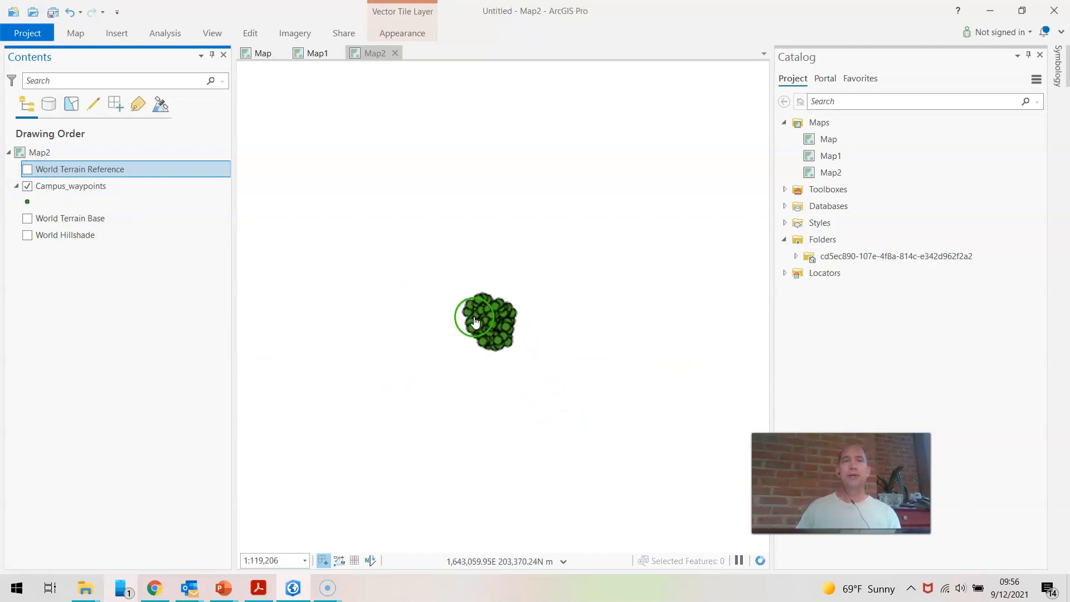
scroll(501, 319, "up", 4)
scroll(501, 319, "down", 4)
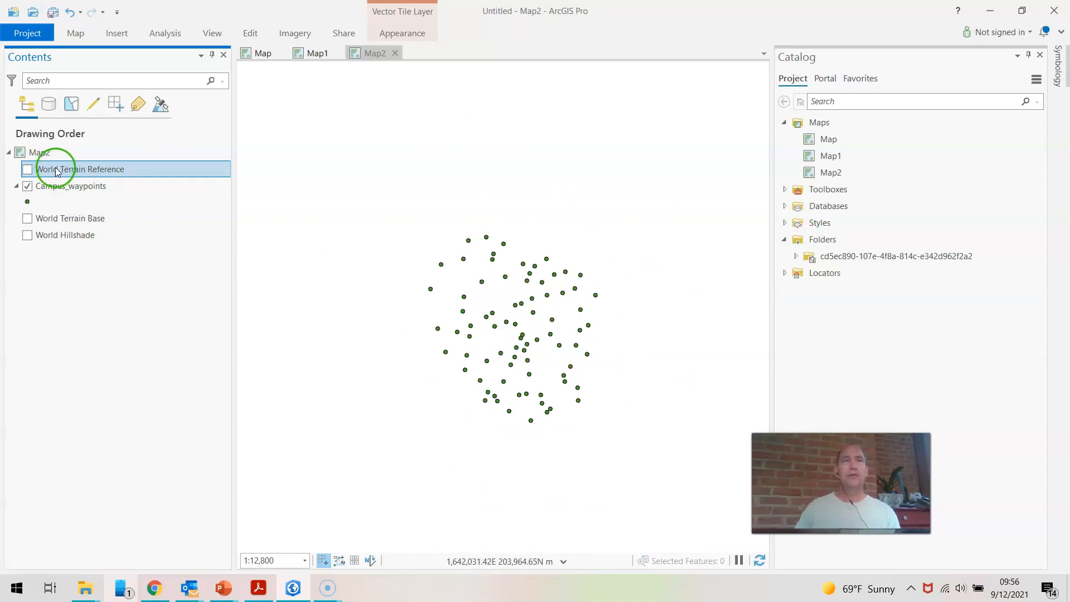
Open a modifiable copy of the USA Contiguous Lambert Conformal Conic coordinate system from Map2's properties.
right_click(46, 153)
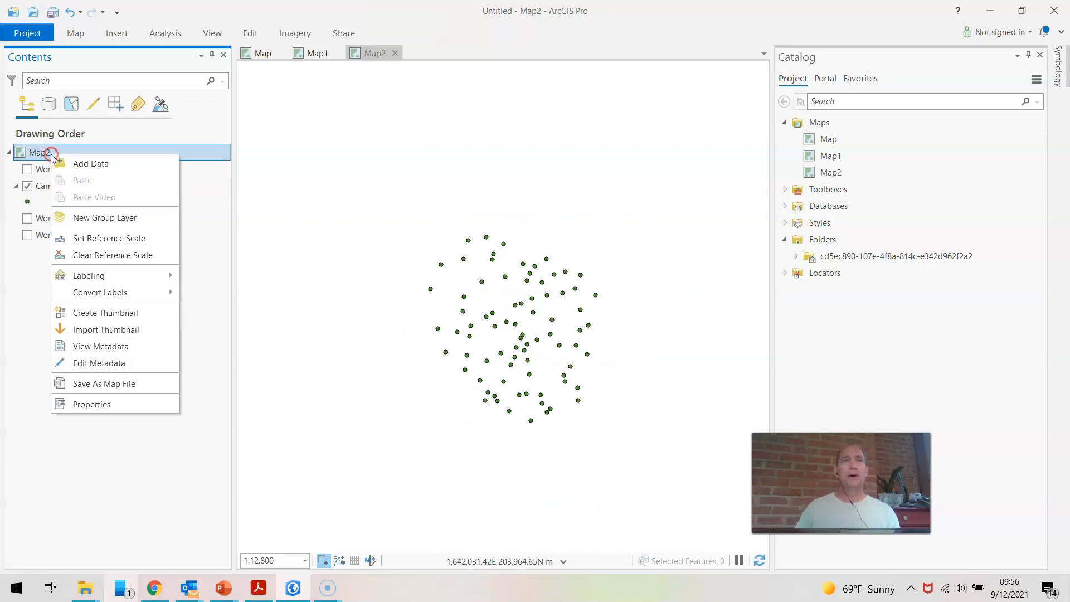
left_click(136, 404)
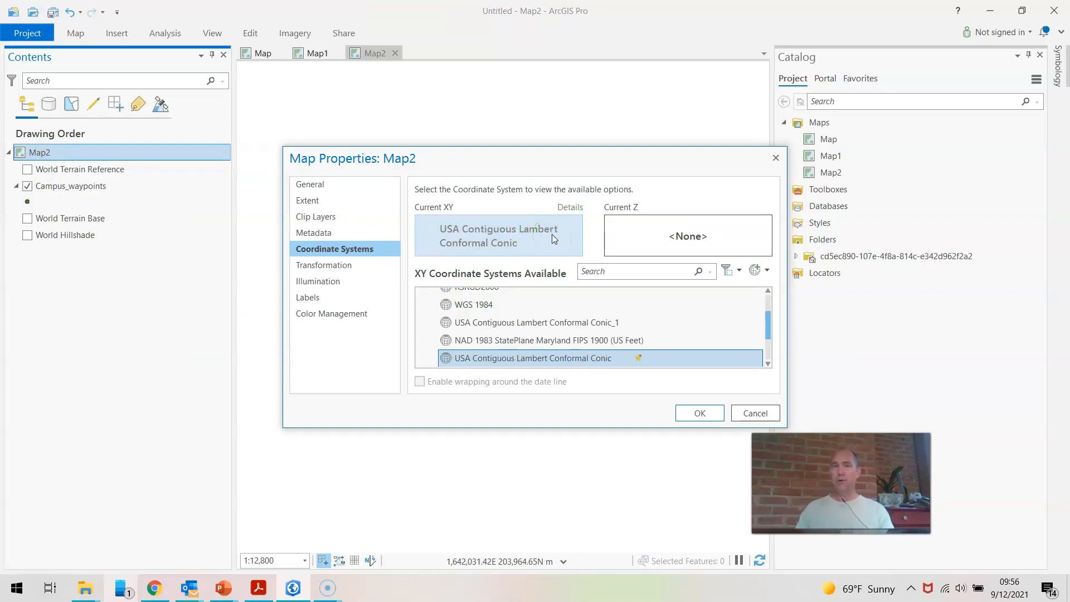
right_click(537, 363)
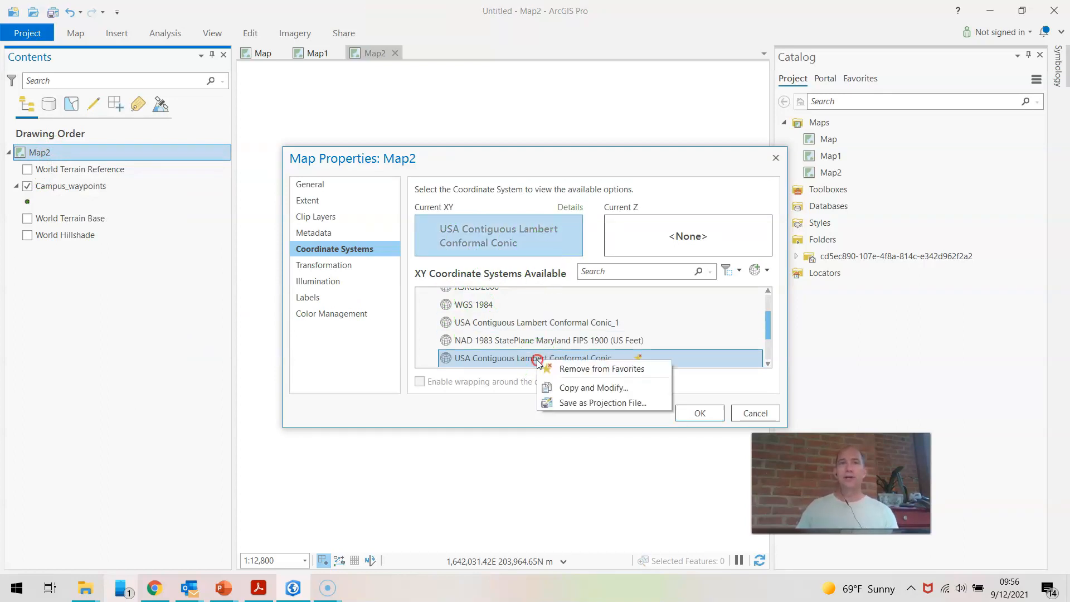
left_click(570, 391)
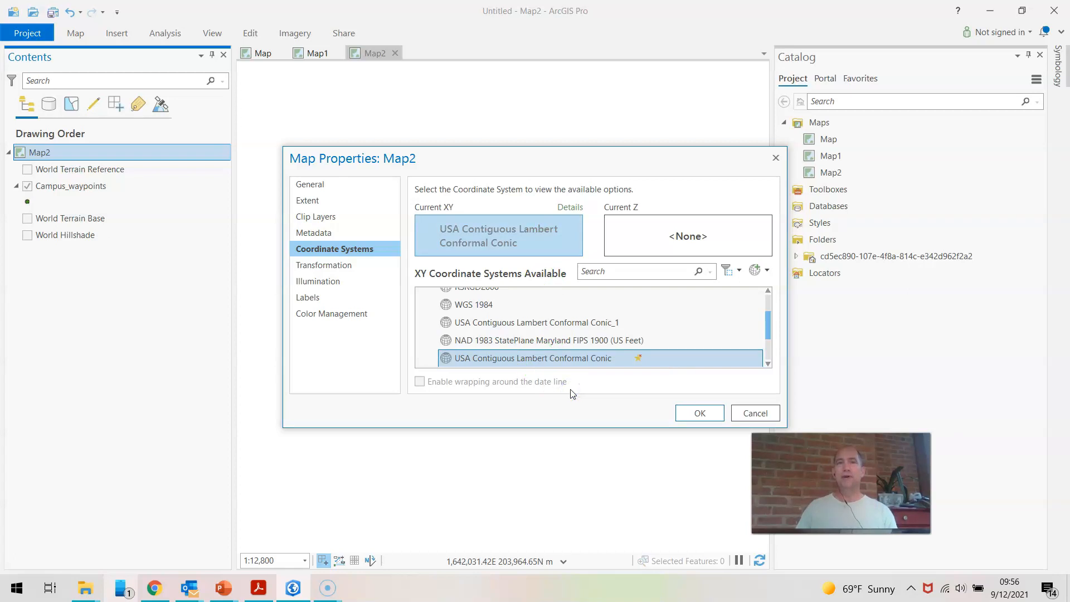
Set the copied projection's central meridian to -76, save it and apply it as Map2's XY coordinate system.
left_click(539, 265)
left_click(538, 264)
left_click_drag(539, 264, 542, 264)
left_click(549, 300)
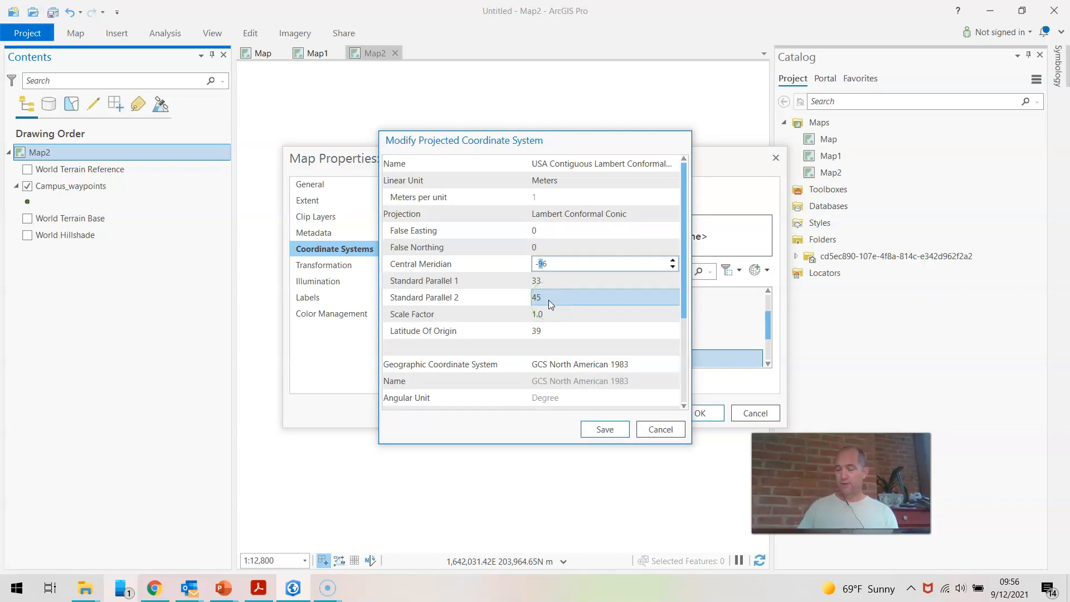
type("7")
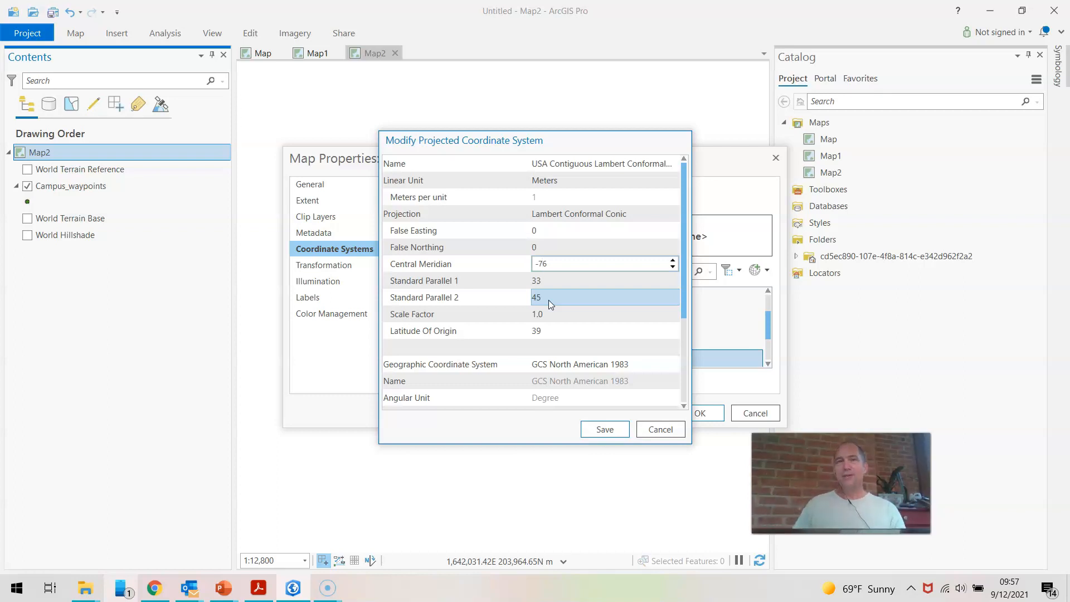
left_click(605, 428)
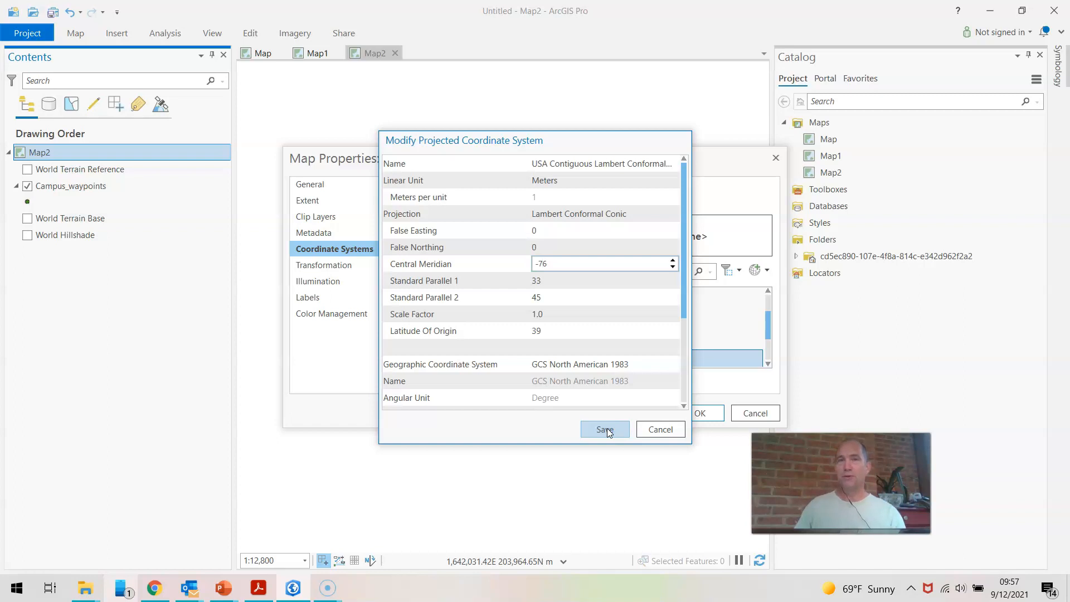
left_click(607, 428)
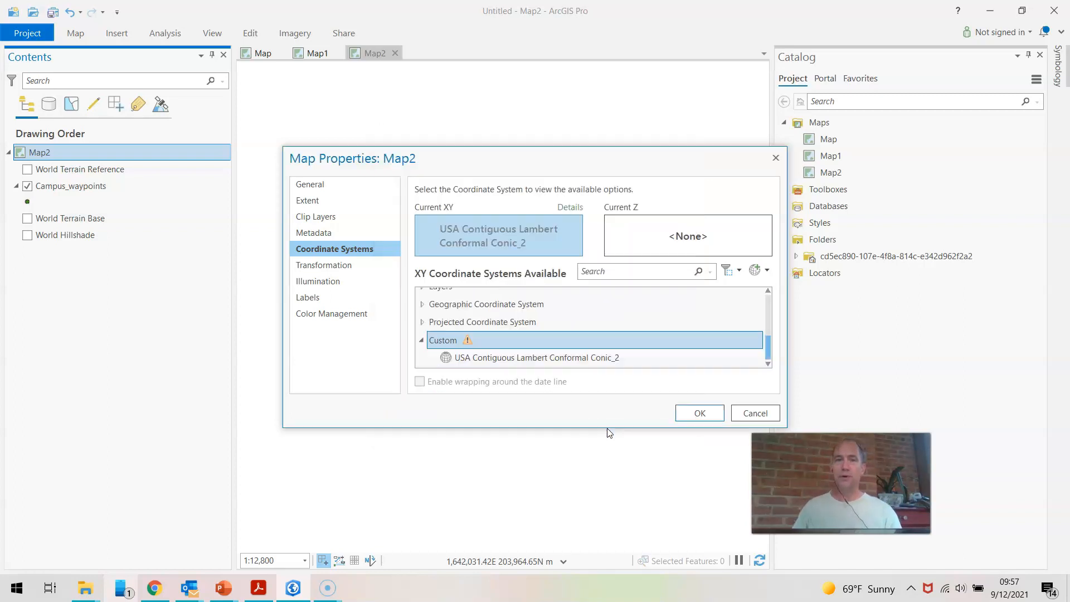
left_click(694, 414)
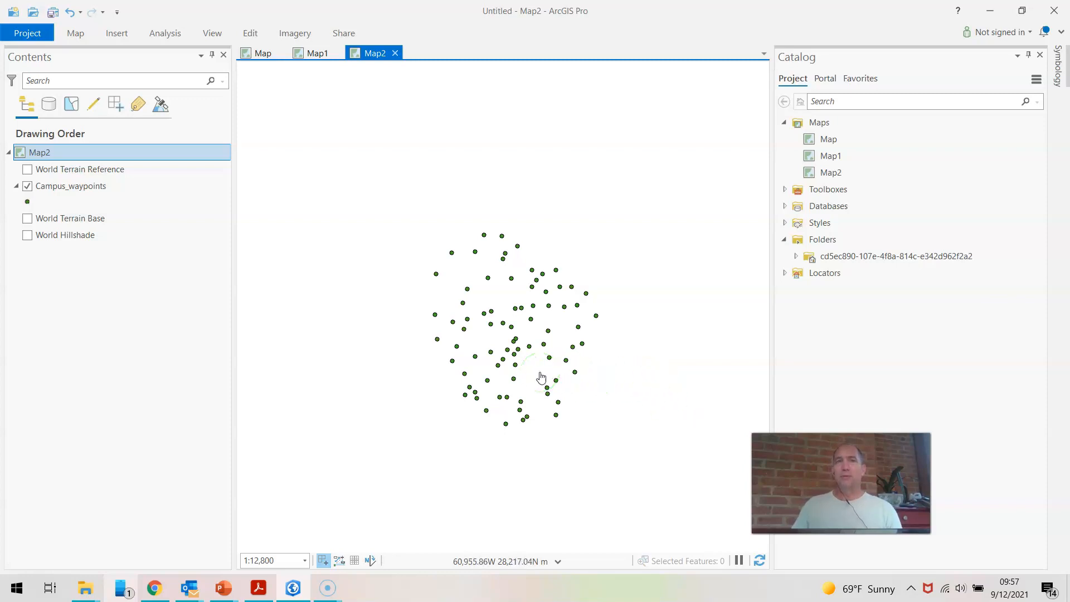
scroll(540, 378, "up", 2)
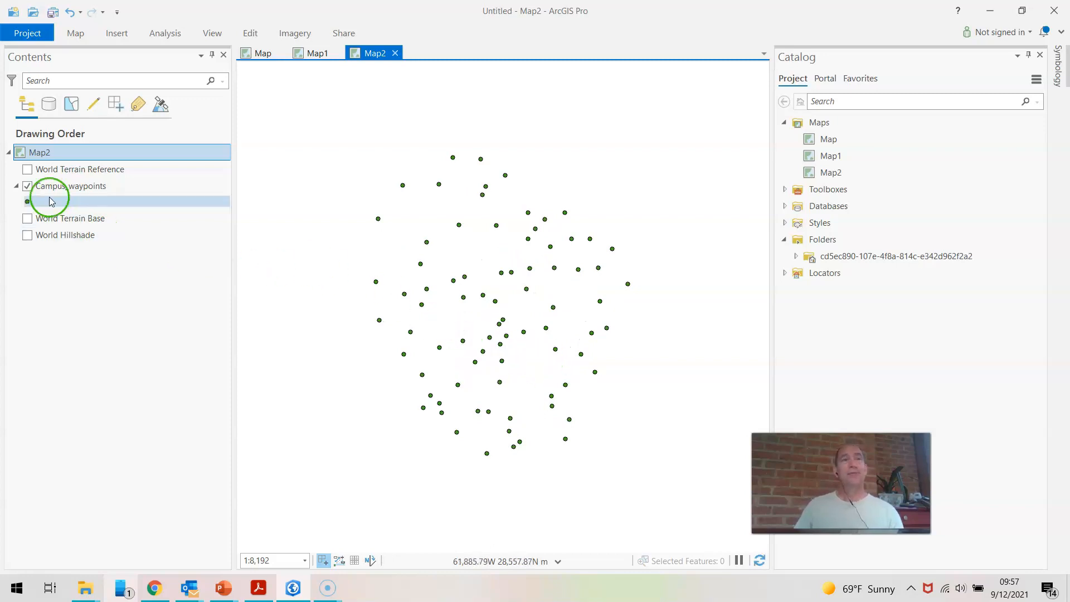
right_click(59, 155)
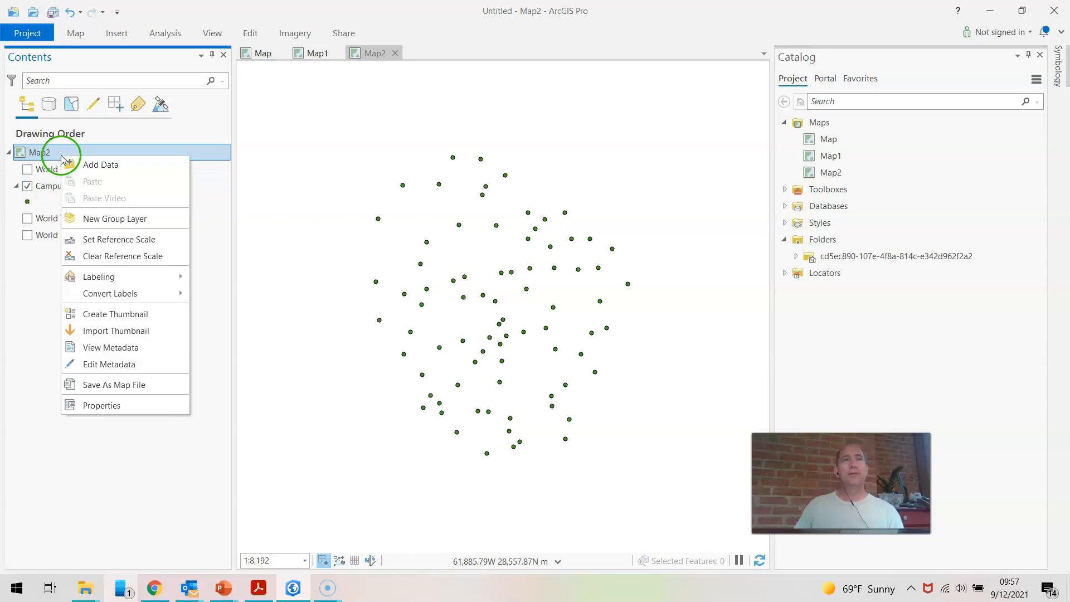
left_click(41, 171)
left_click(48, 175)
left_click(298, 518)
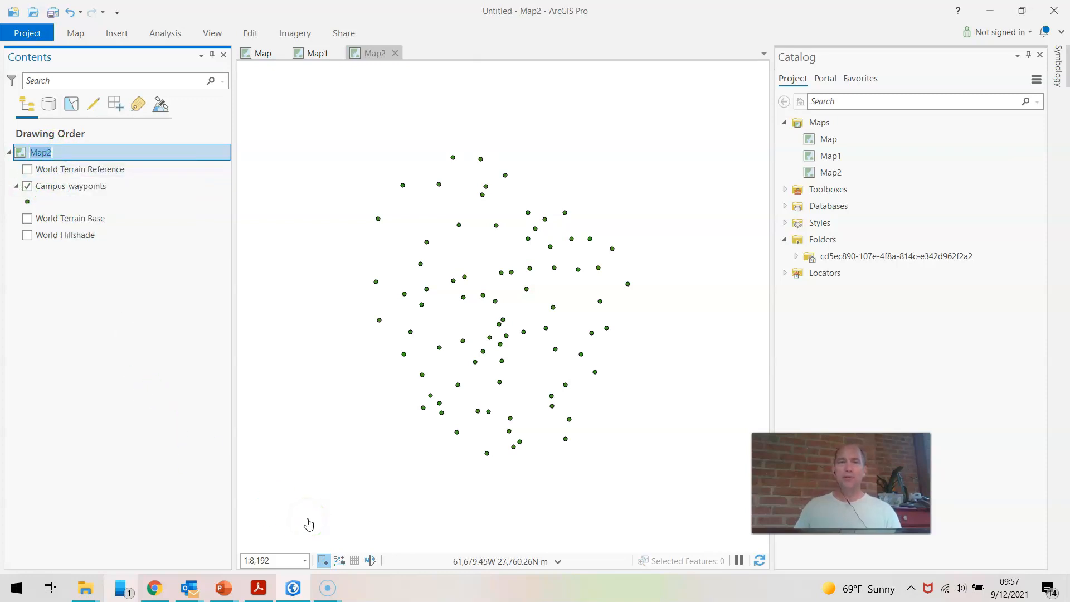
left_click(317, 527)
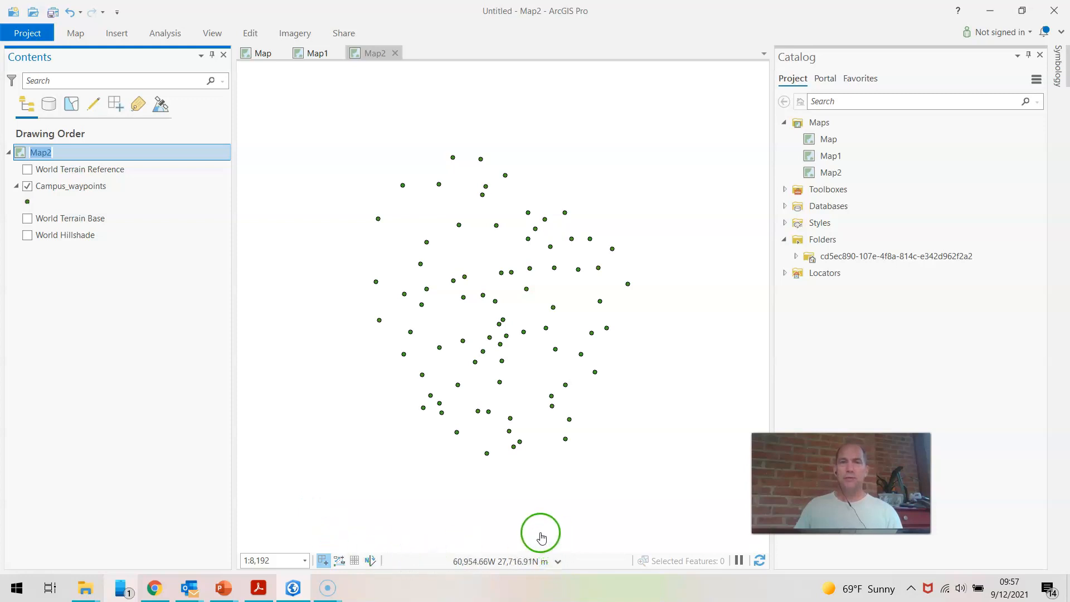
left_click(485, 524)
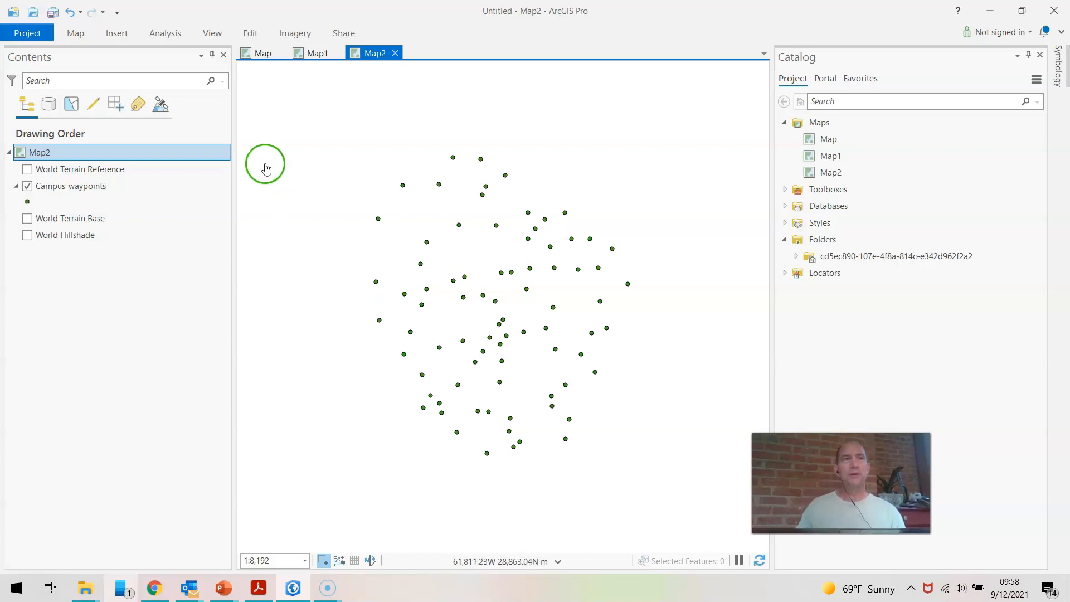
Compare the first map, Map1 and Map2 by viewing each of them in turn.
left_click(262, 53)
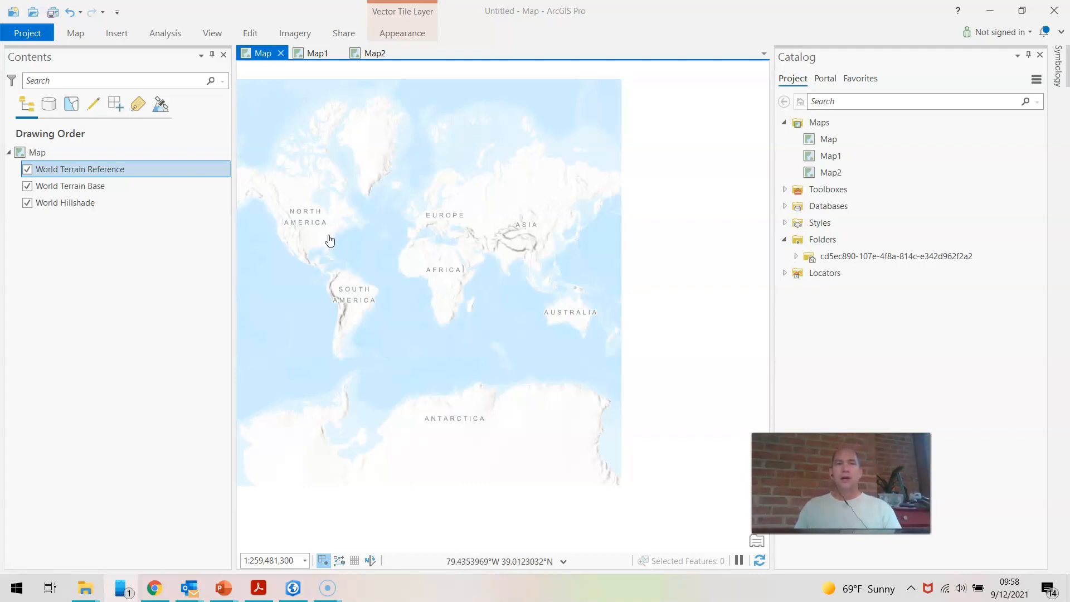
left_click(316, 53)
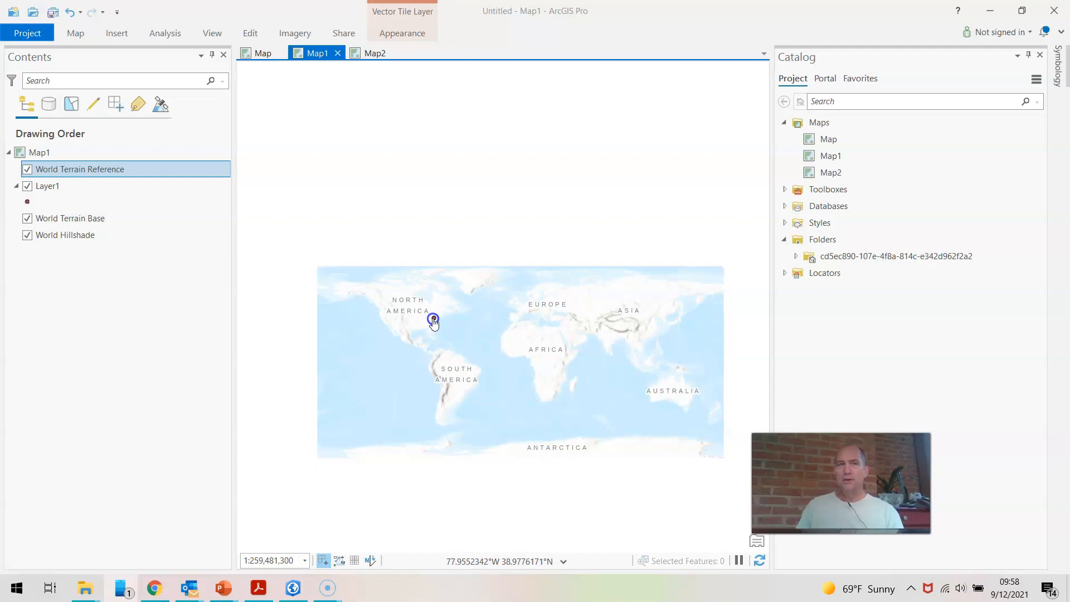
left_click(376, 53)
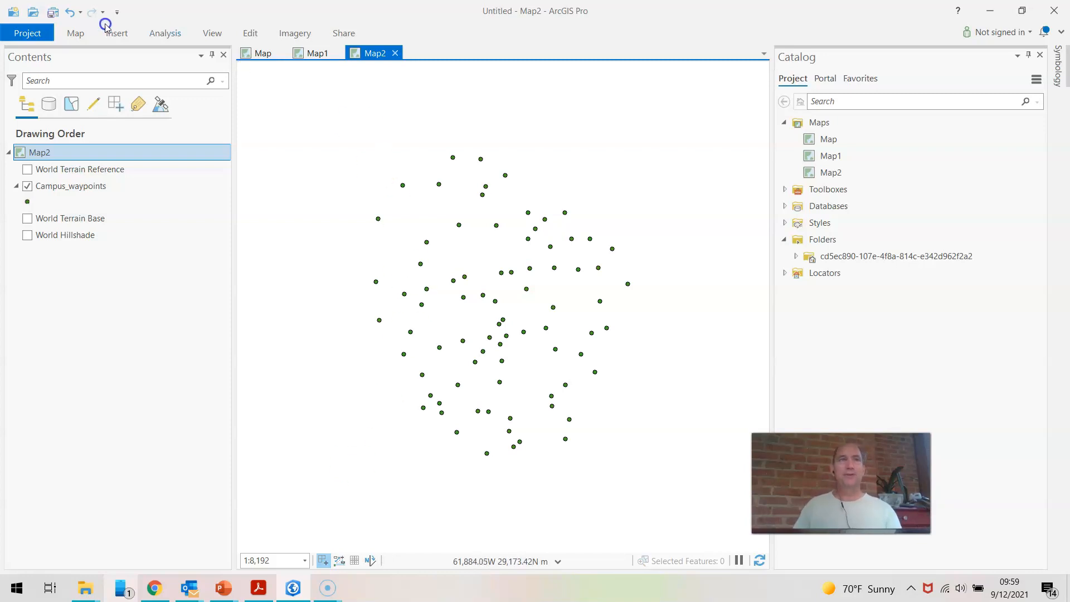
Measure the planar distance between two neighbouring campus waypoints in the northern part of Map2, and close the measurement.
left_click(84, 33)
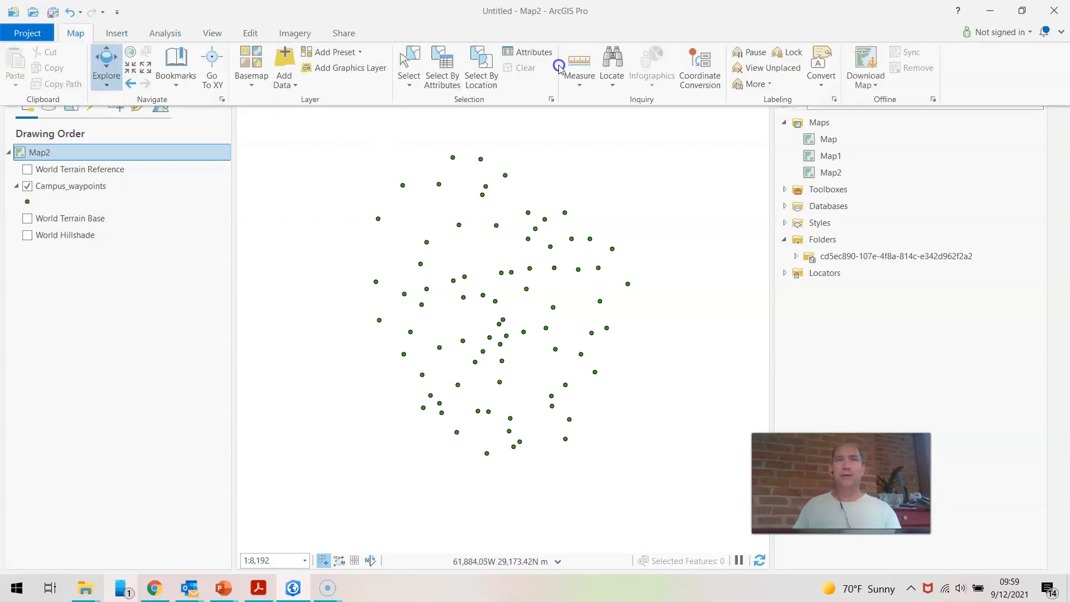
left_click(579, 63)
left_click(460, 225)
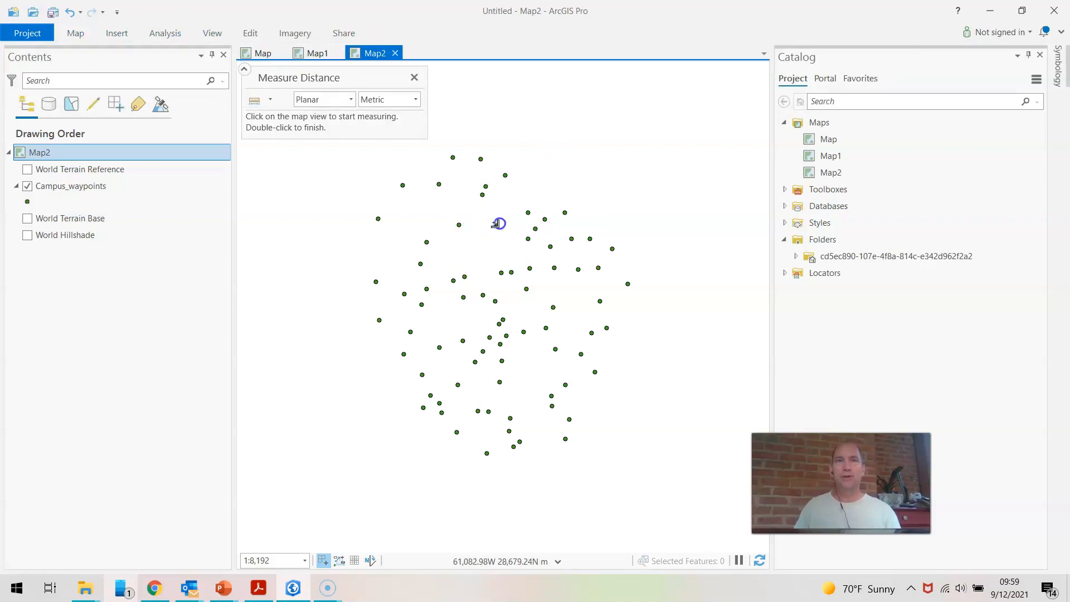
left_click(459, 225)
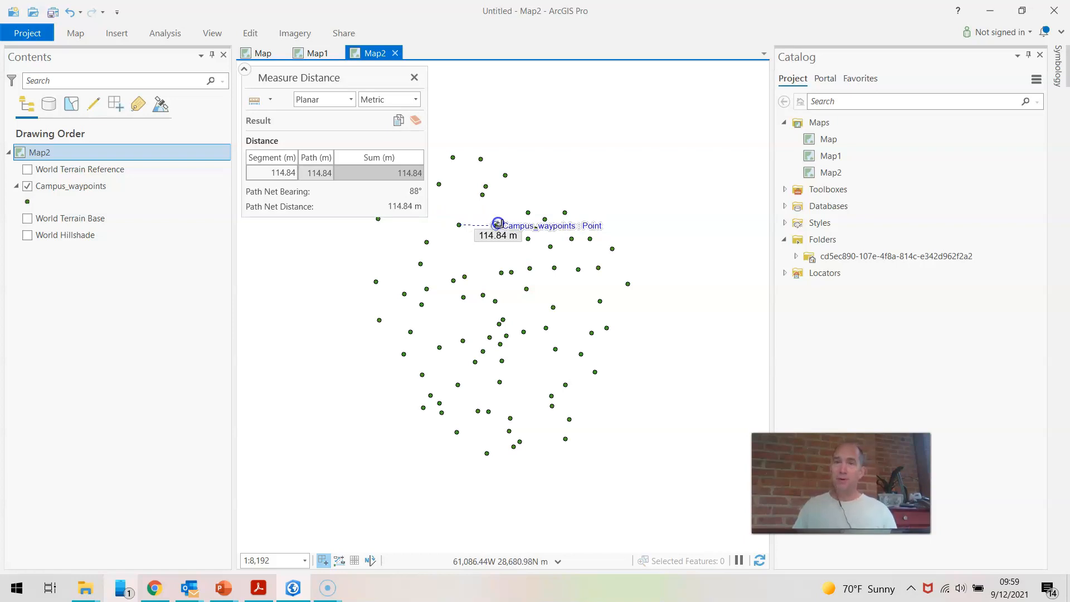
left_click(416, 76)
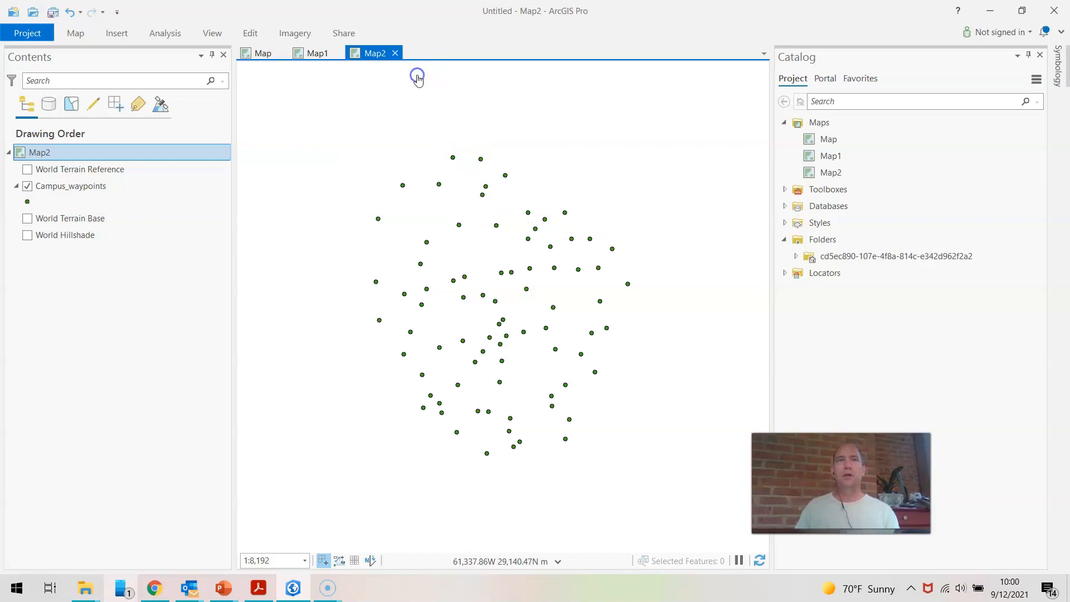
Examine the whole-world extent of Map1 and compare its shape with the first map.
left_click(317, 54)
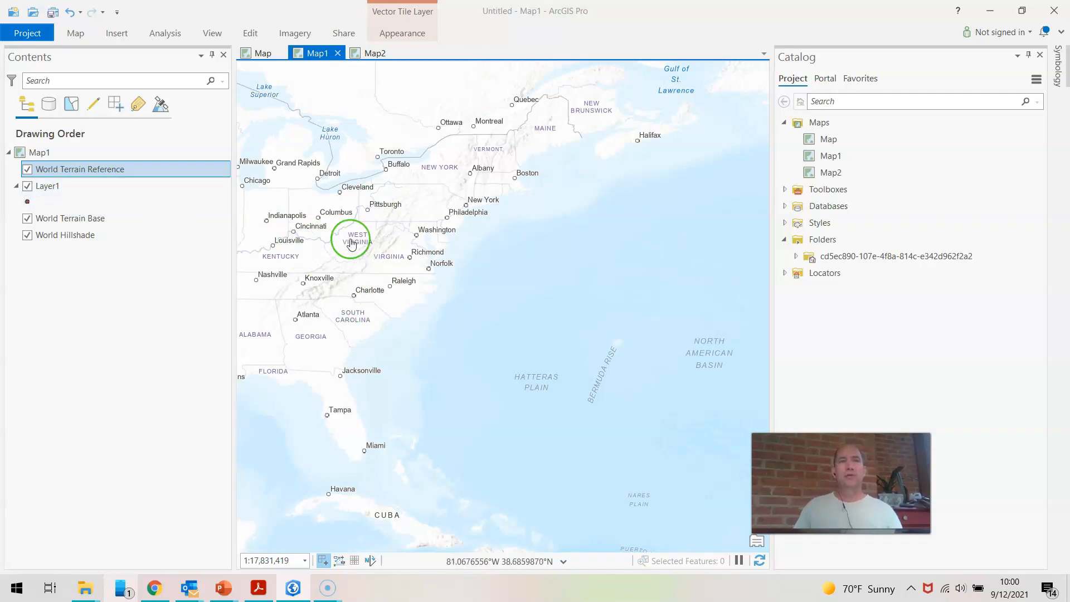
scroll(352, 243, "down", 2)
scroll(351, 244, "down", 8)
left_click_drag(352, 244, 442, 297)
scroll(442, 296, "down", 3)
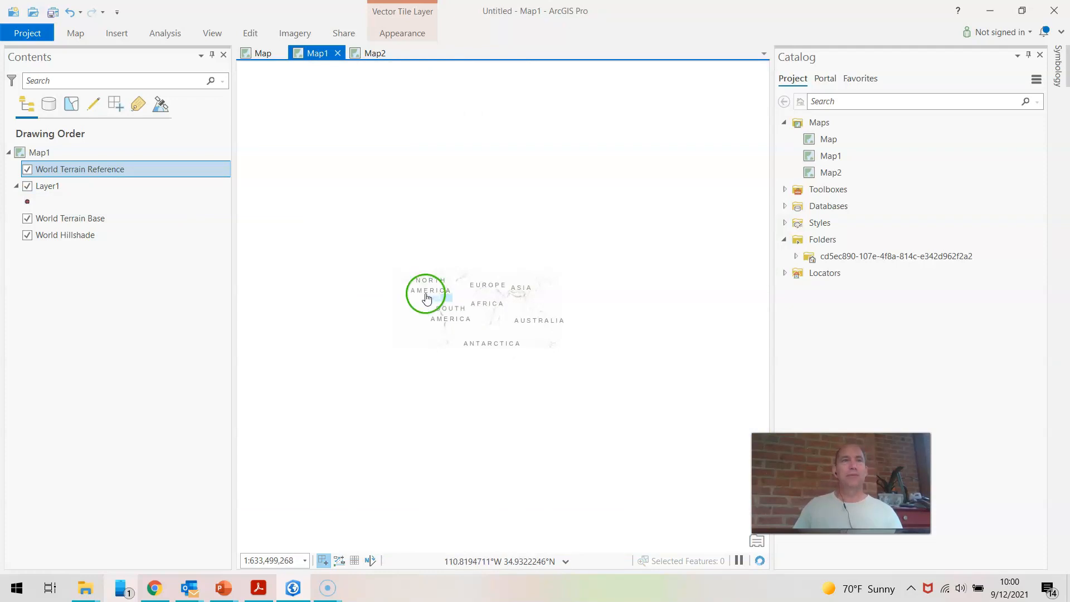
scroll(441, 317, "up", 2)
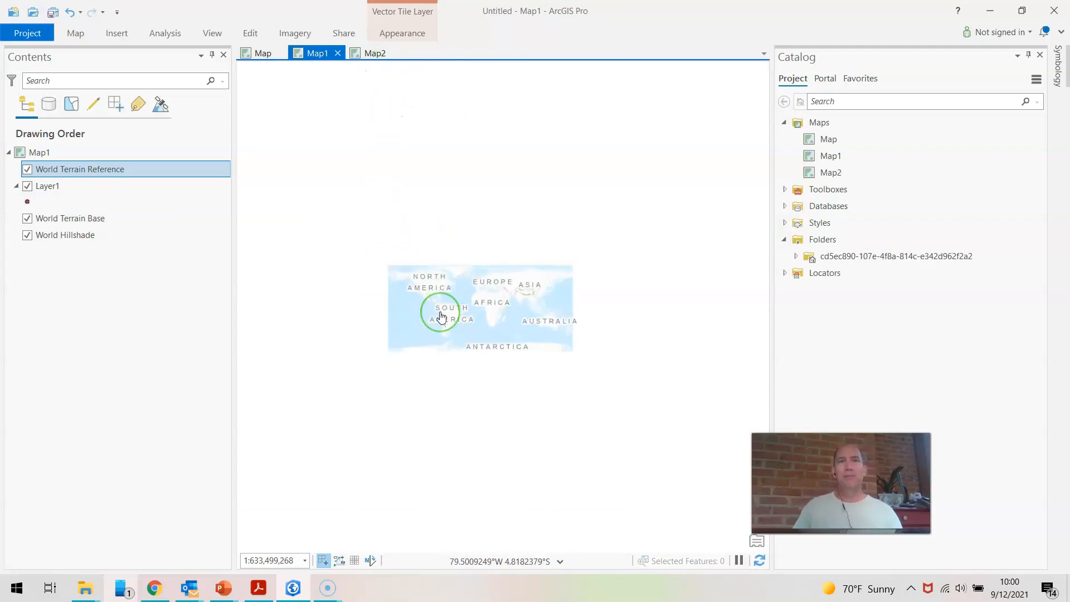
left_click(263, 59)
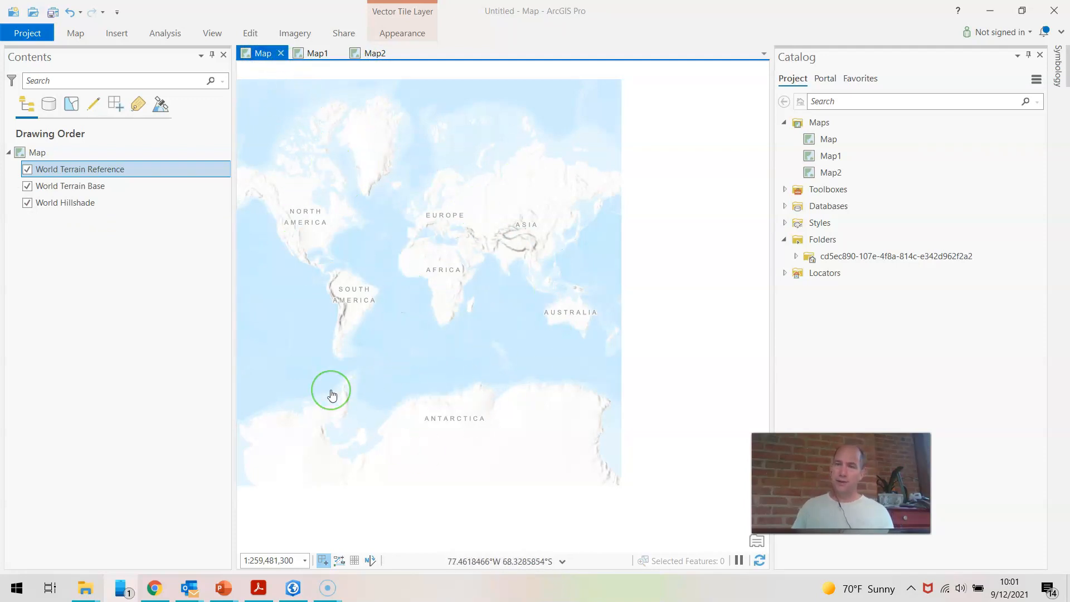
Add the Terrain with Labels basemap to Map2 beneath the campus waypoints.
left_click(382, 51)
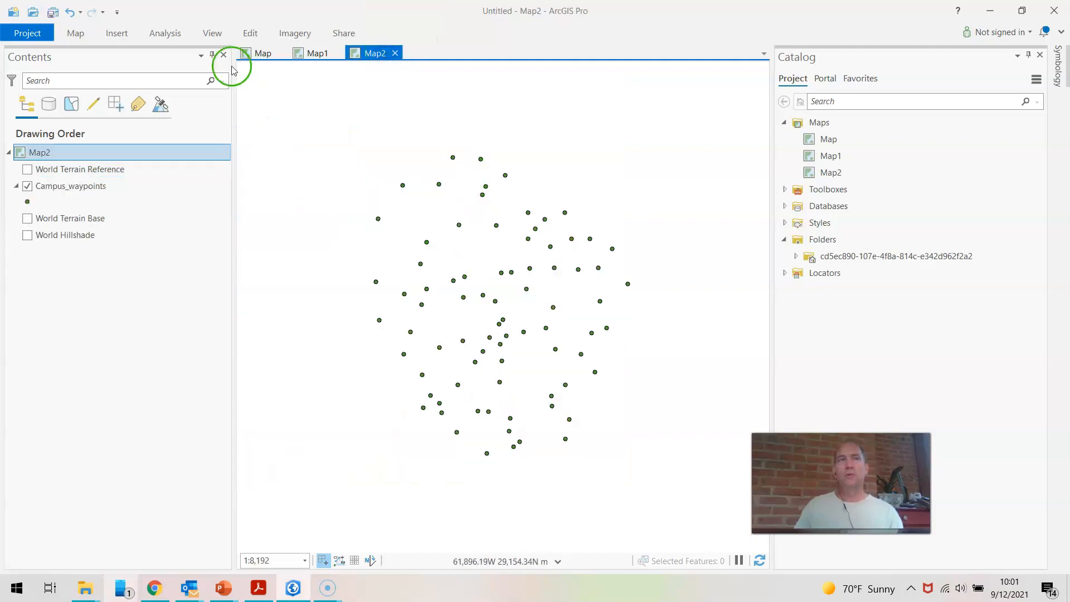
left_click(76, 32)
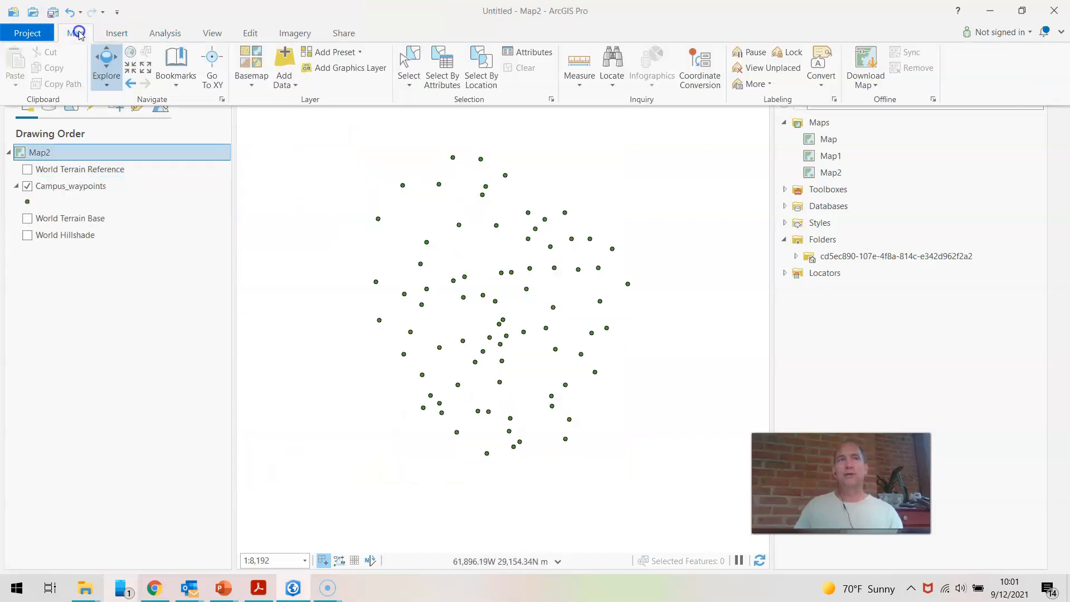
left_click(254, 88)
left_click(252, 307)
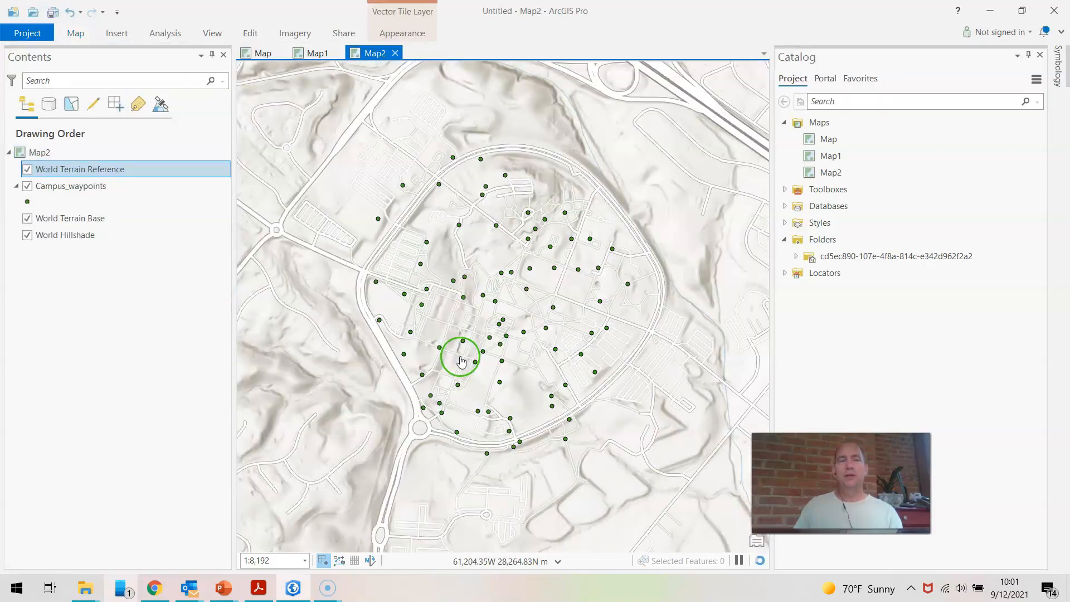
left_click(521, 335)
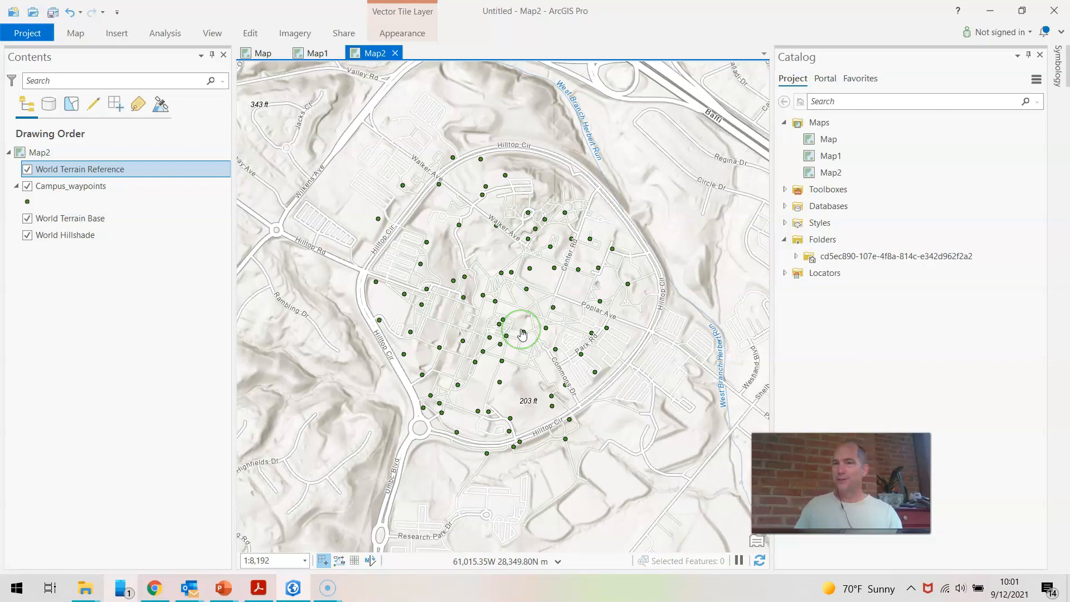
Examine how Map2's Lambert Conformal Conic projection shapes North America and the whole world.
scroll(521, 334, "down", 8)
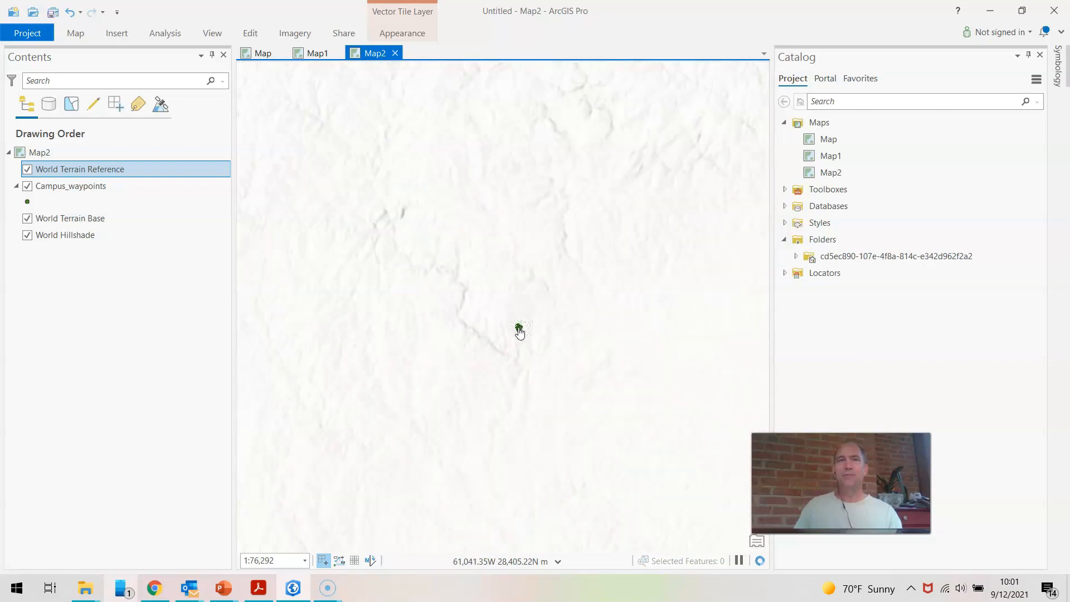
scroll(519, 333, "down", 10)
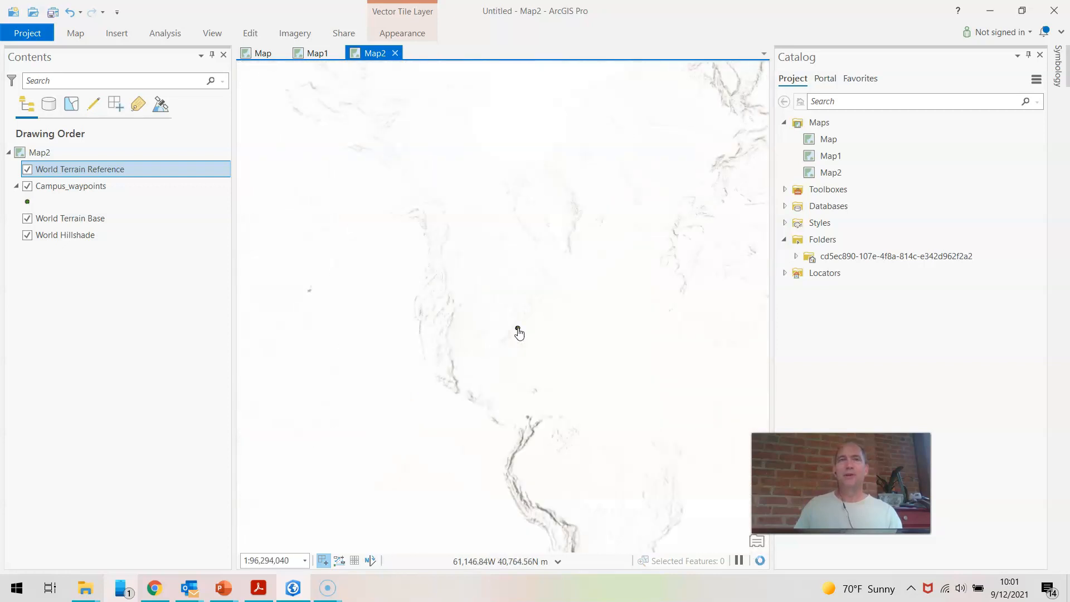
scroll(519, 333, "down", 3)
scroll(464, 317, "up", 2)
scroll(465, 321, "down", 2)
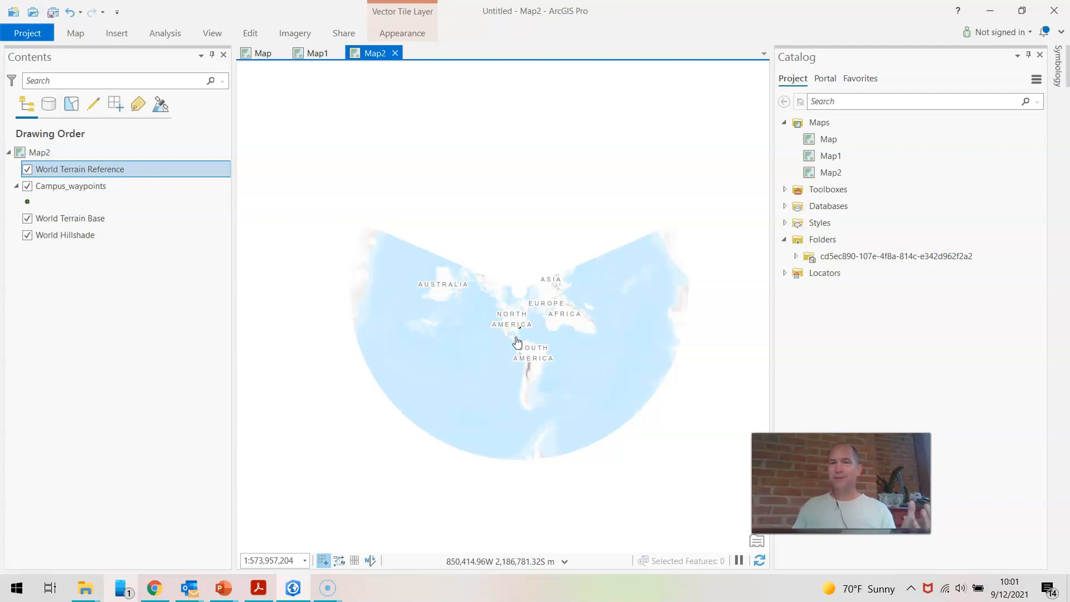
scroll(519, 335, "up", 3)
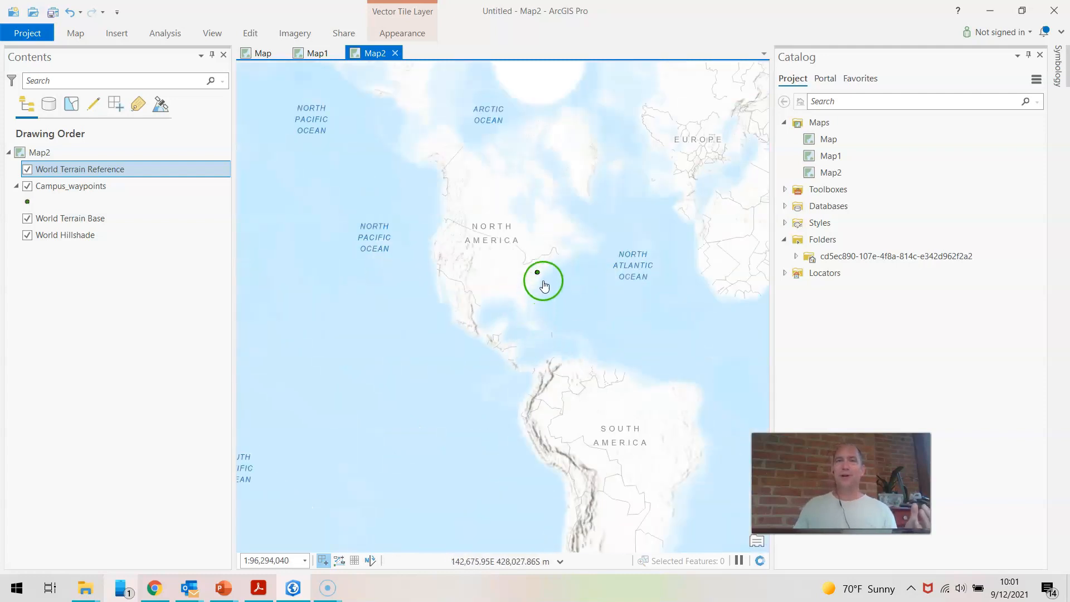
scroll(539, 287, "up", 2)
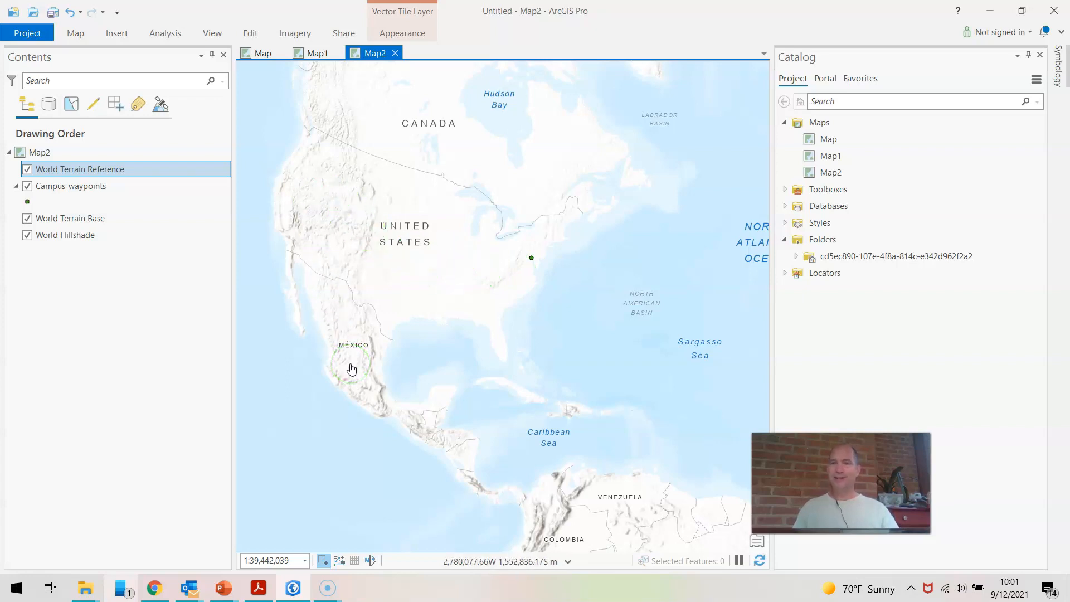
scroll(580, 377, "down", 3)
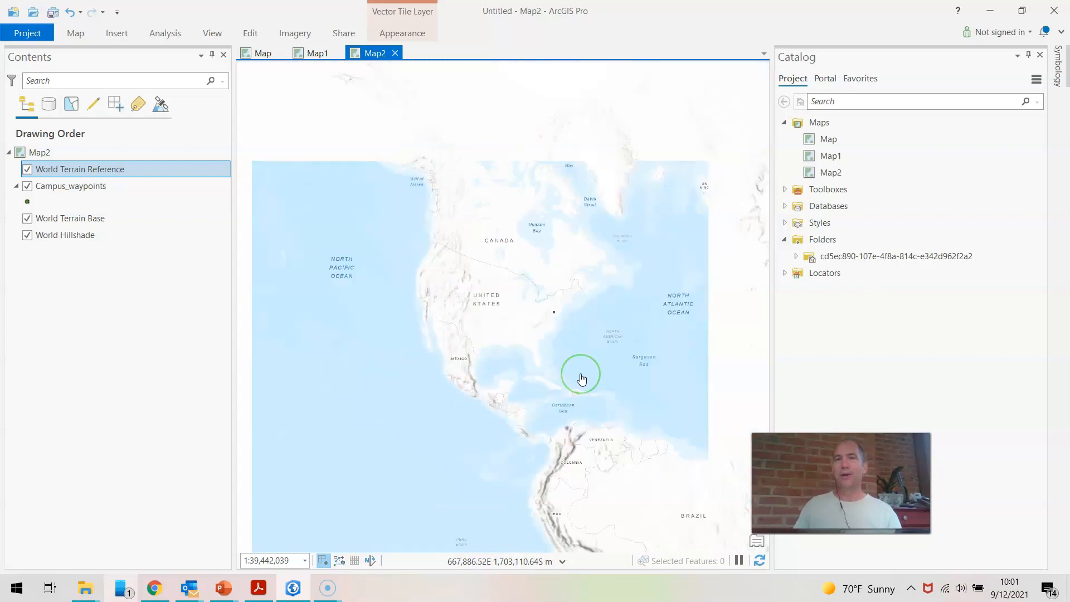
scroll(581, 379, "down", 3)
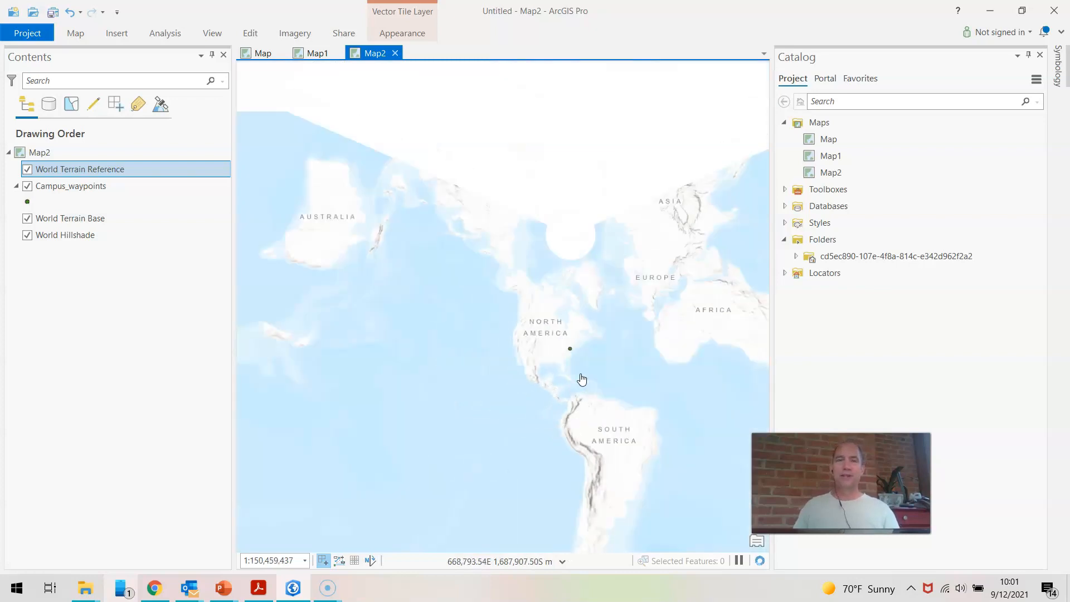
left_click_drag(609, 375, 532, 359)
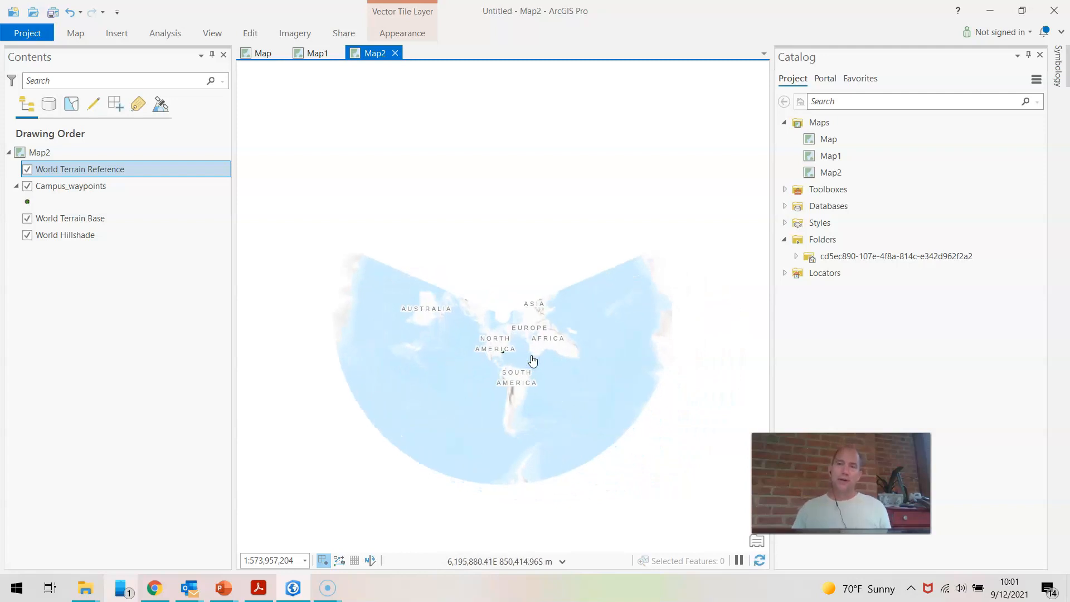